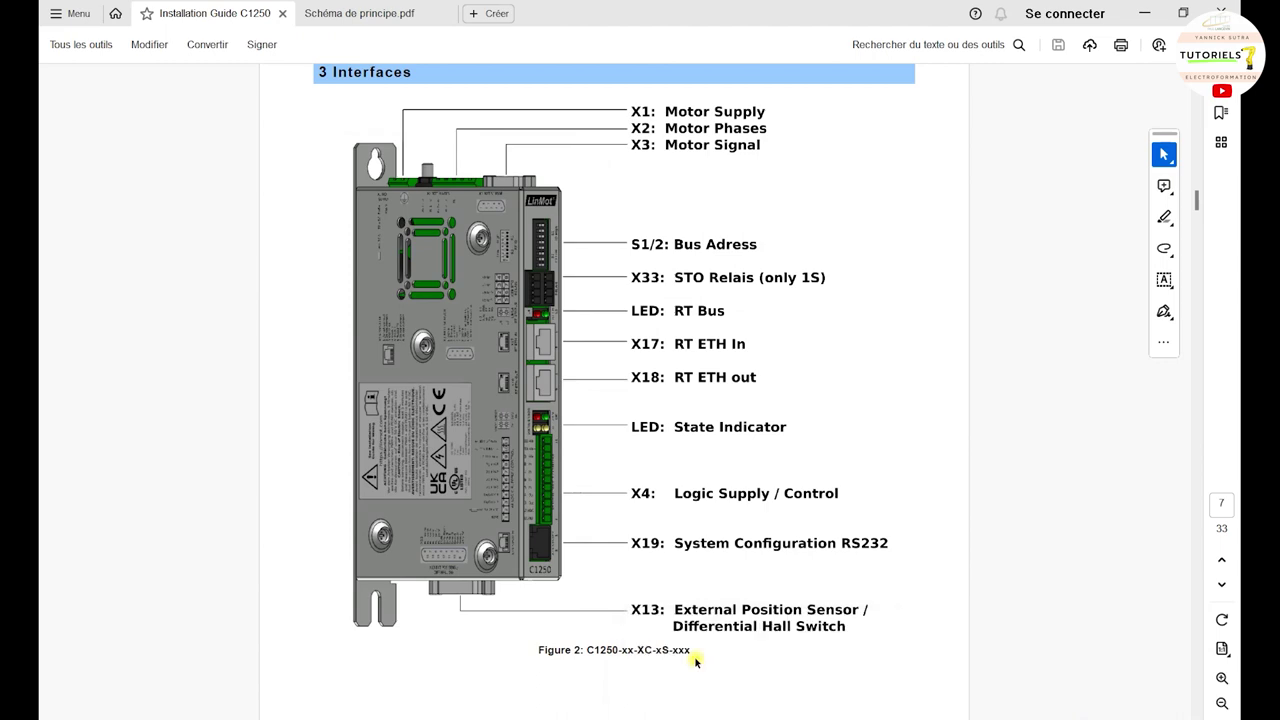
# - Switch from the C1250 installation guide's interfaces figure to the Schéma de principe.pdf document
pyautogui.click(680, 654)
pyautogui.click(343, 14)
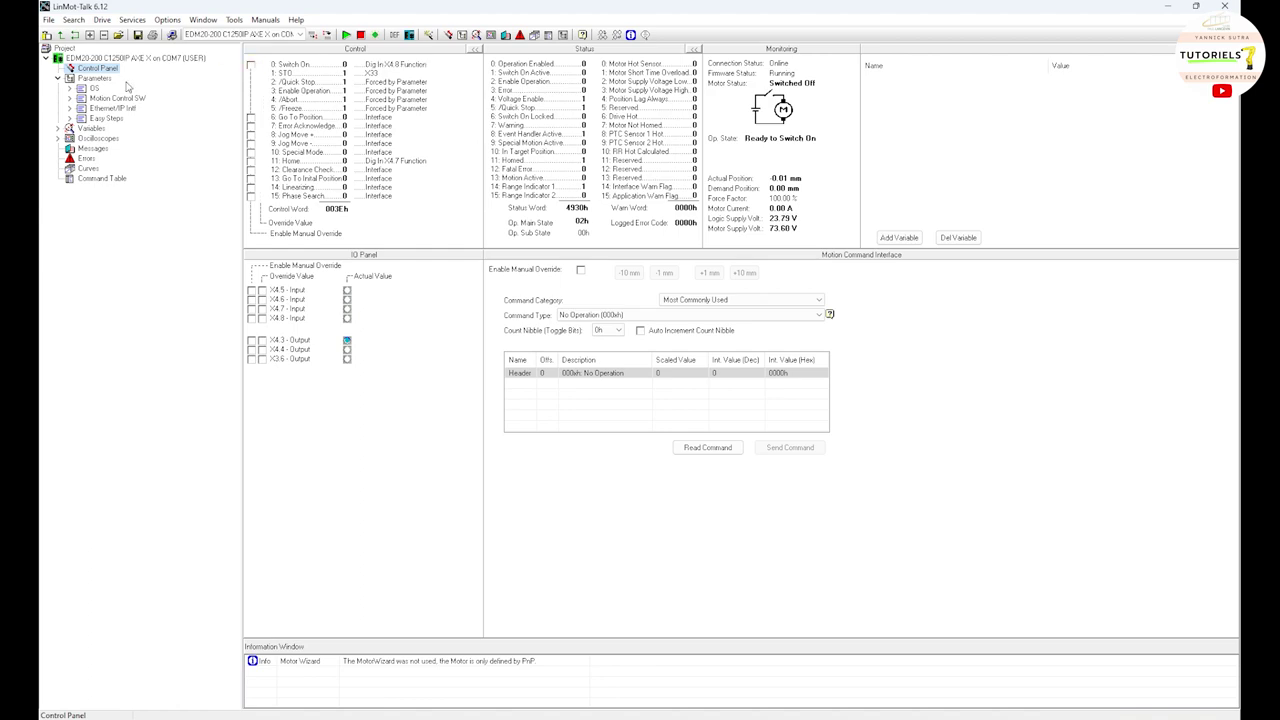
# - Select Trigger as the Dig In X4.6 function in the I/O Definitions of the Motion Control SW drive configuration
pyautogui.click(93, 78)
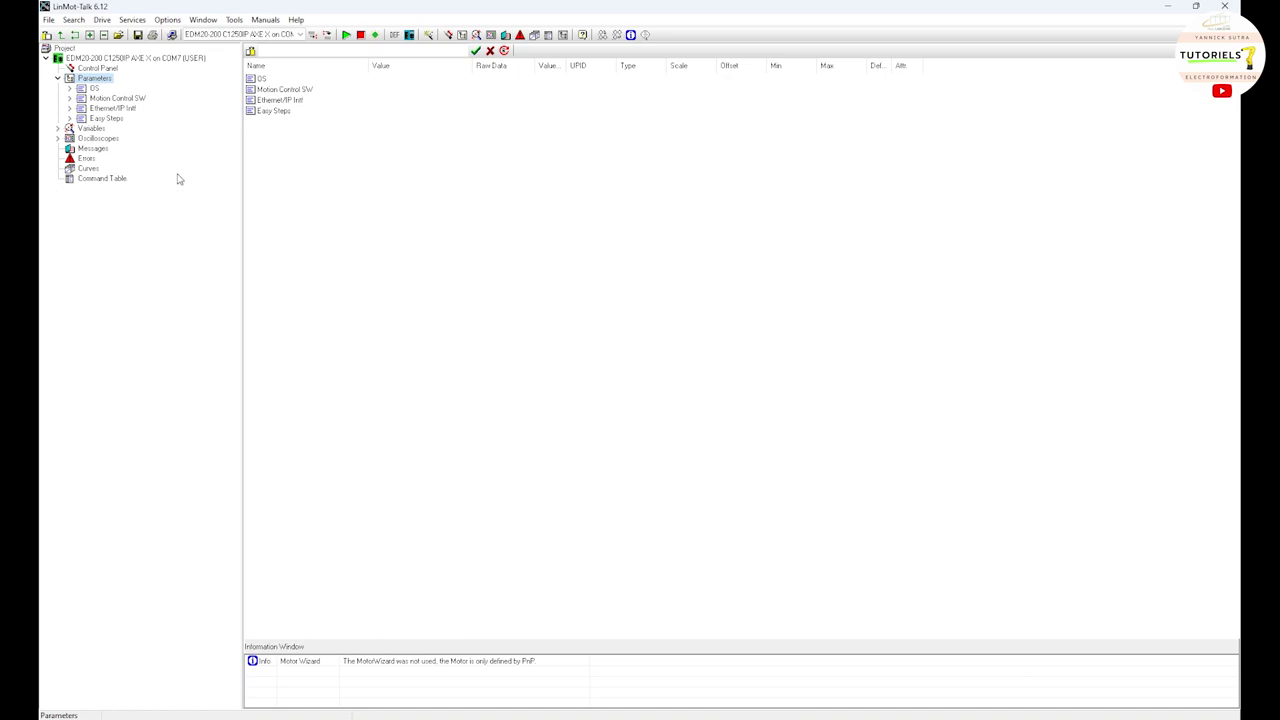
pyautogui.click(121, 99)
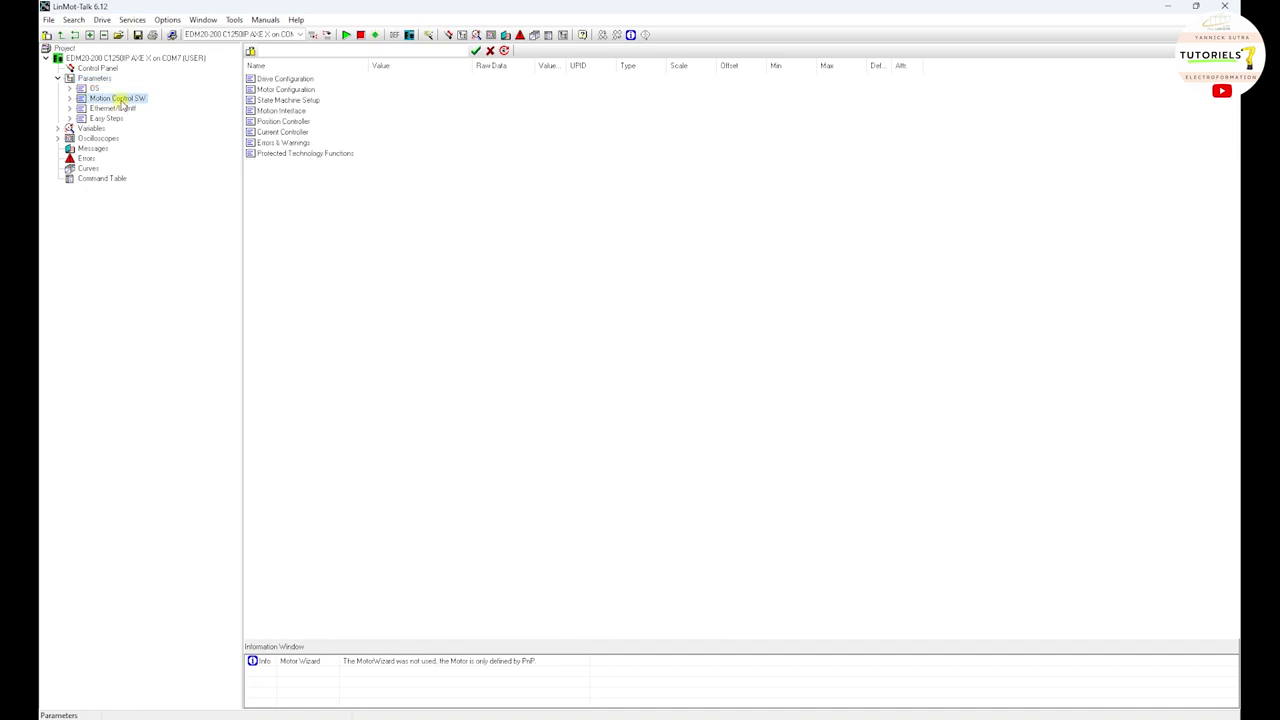
pyautogui.doubleClick(121, 100)
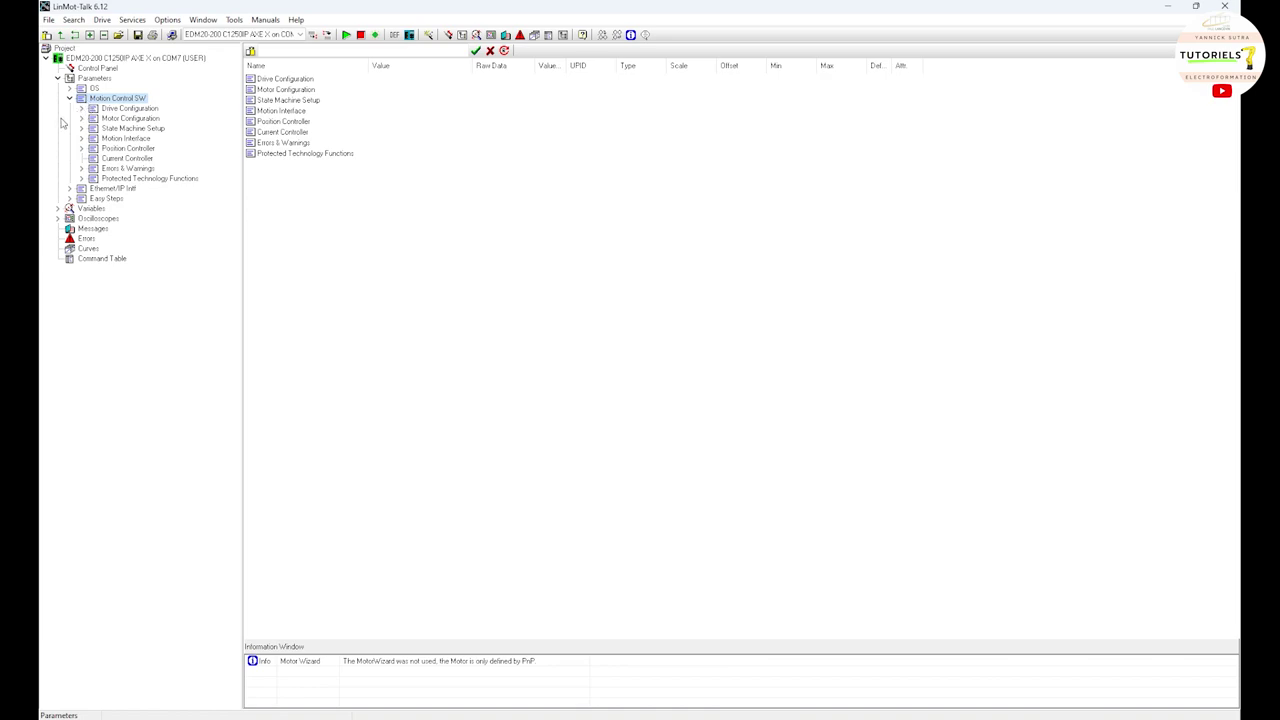
pyautogui.click(114, 110)
pyautogui.doubleClick(114, 110)
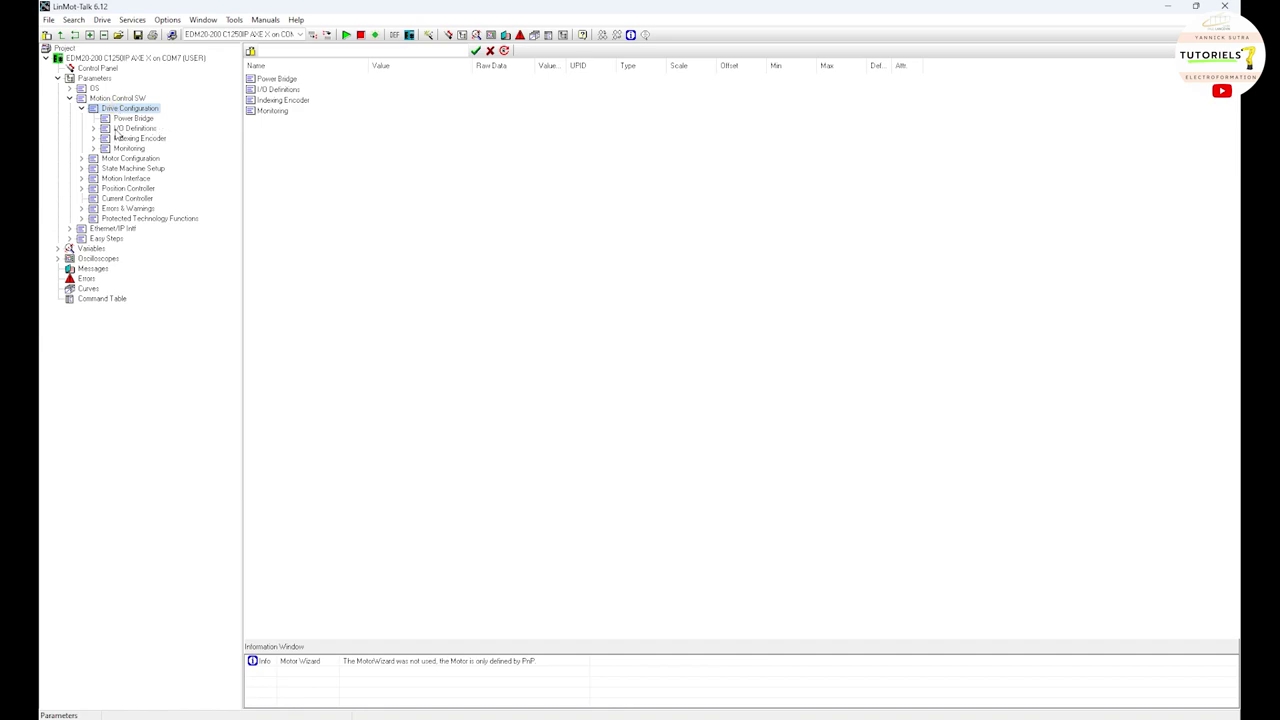
pyautogui.doubleClick(129, 130)
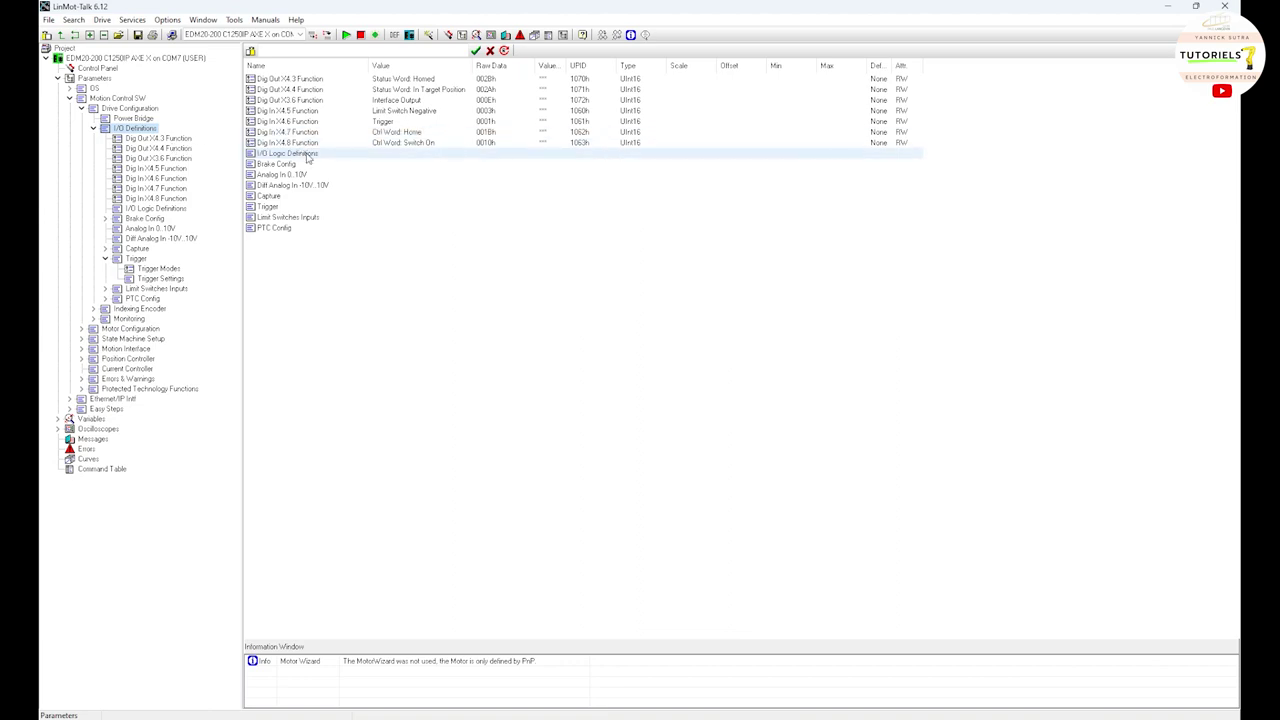
pyautogui.click(160, 179)
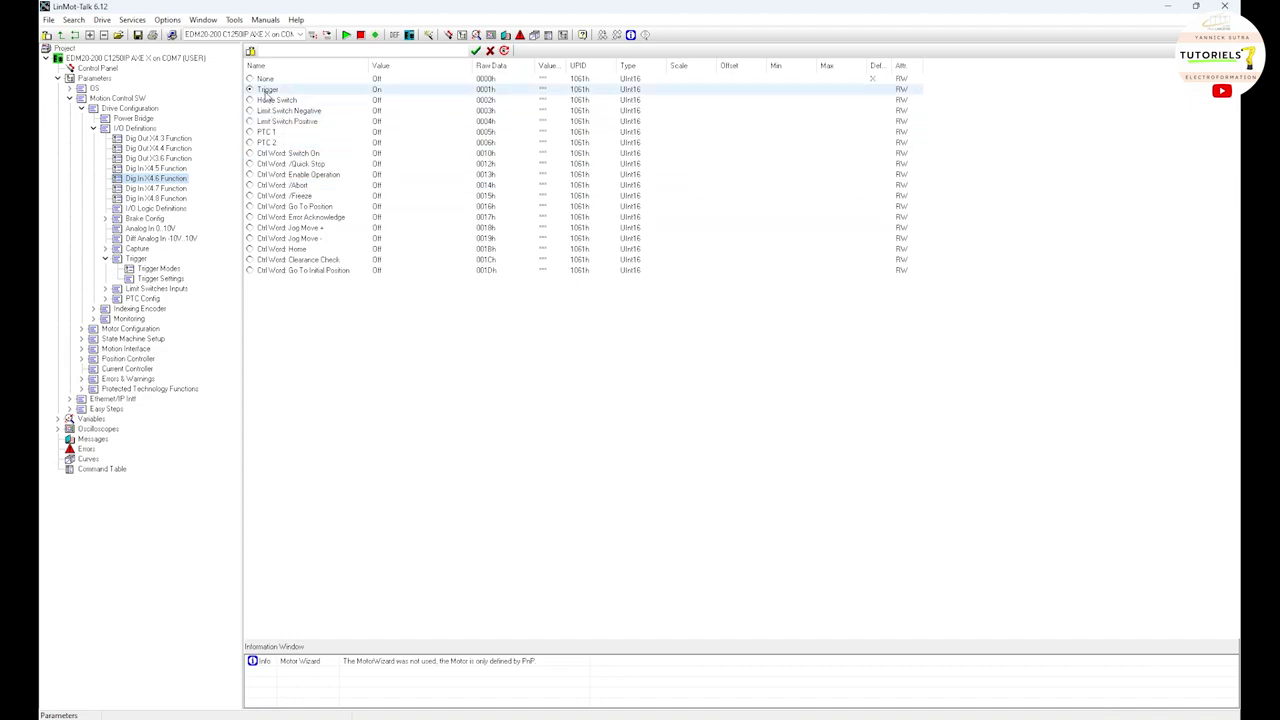
pyautogui.click(267, 93)
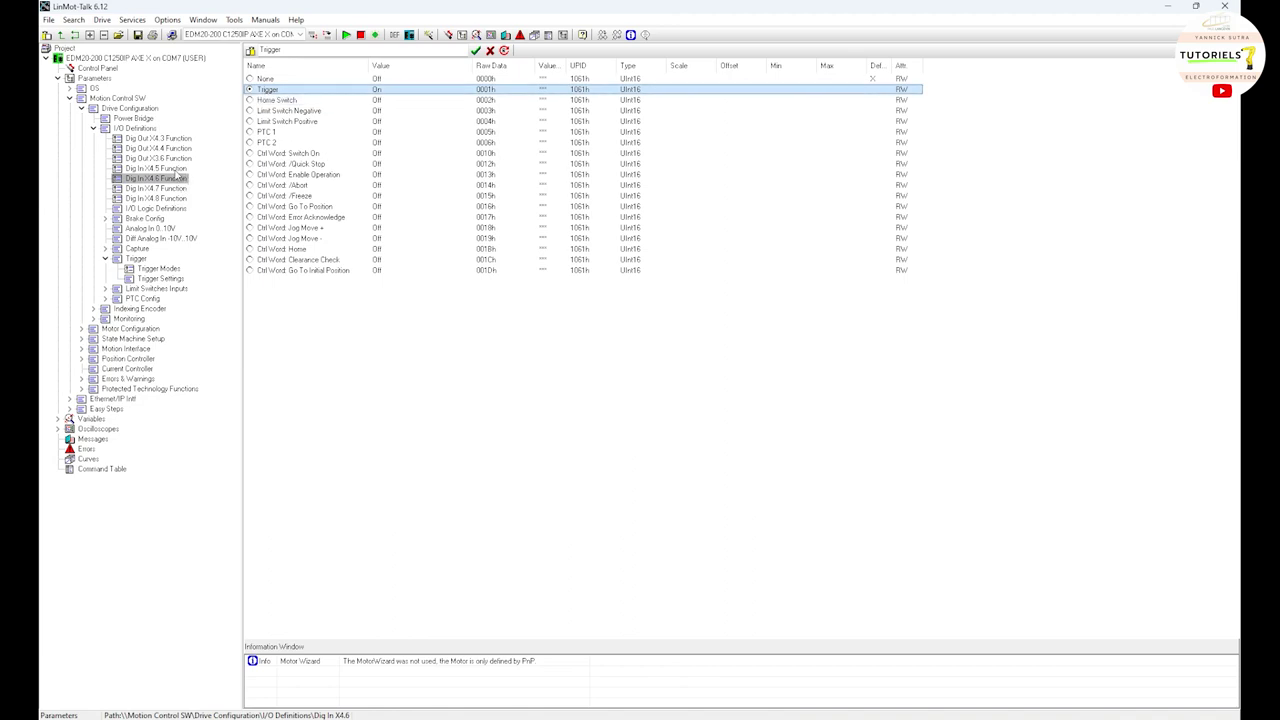
# - Review the Trigger Settings, select Direct as the trigger mode, and collapse the Motion Control SW branch
pyautogui.click(105, 259)
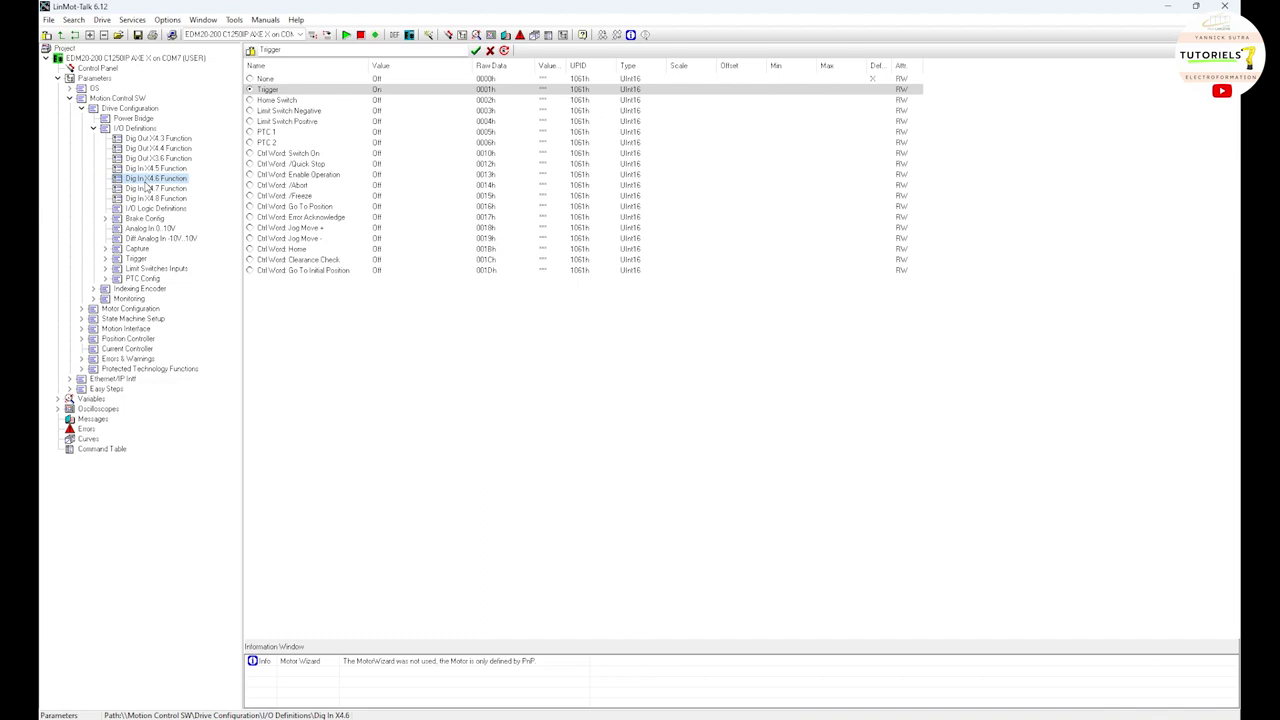
pyautogui.click(135, 260)
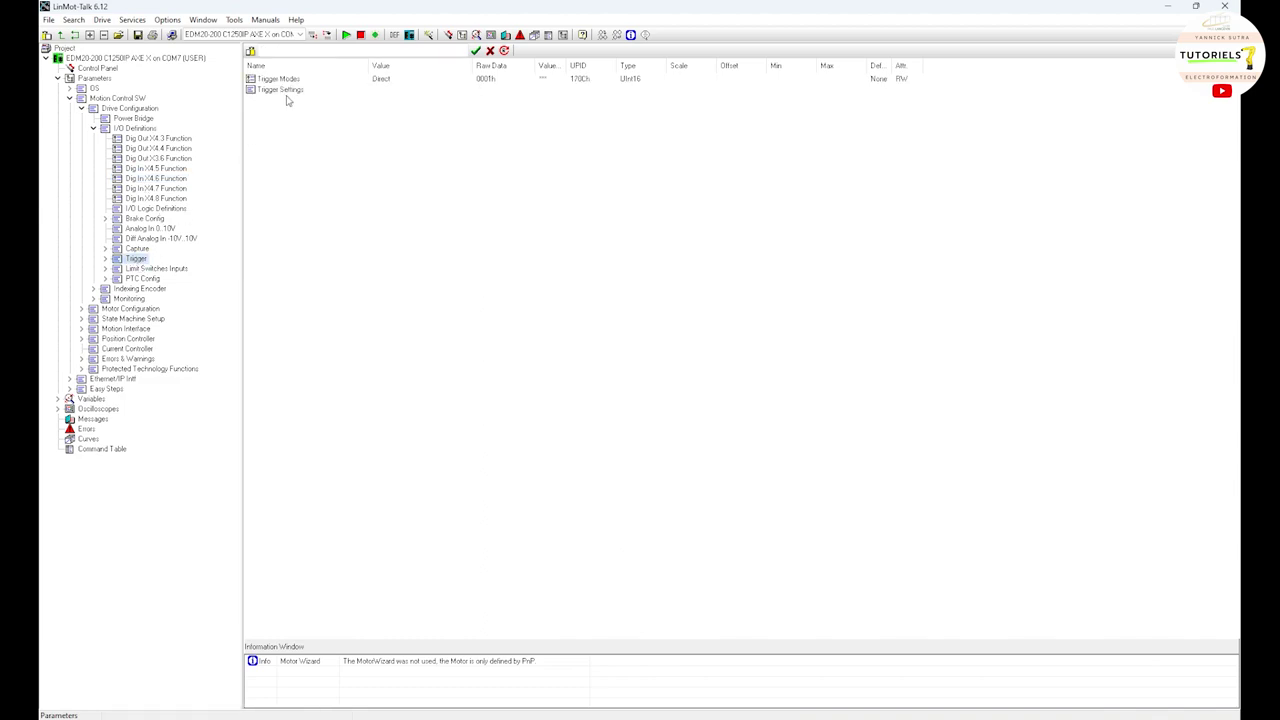
pyautogui.doubleClick(136, 261)
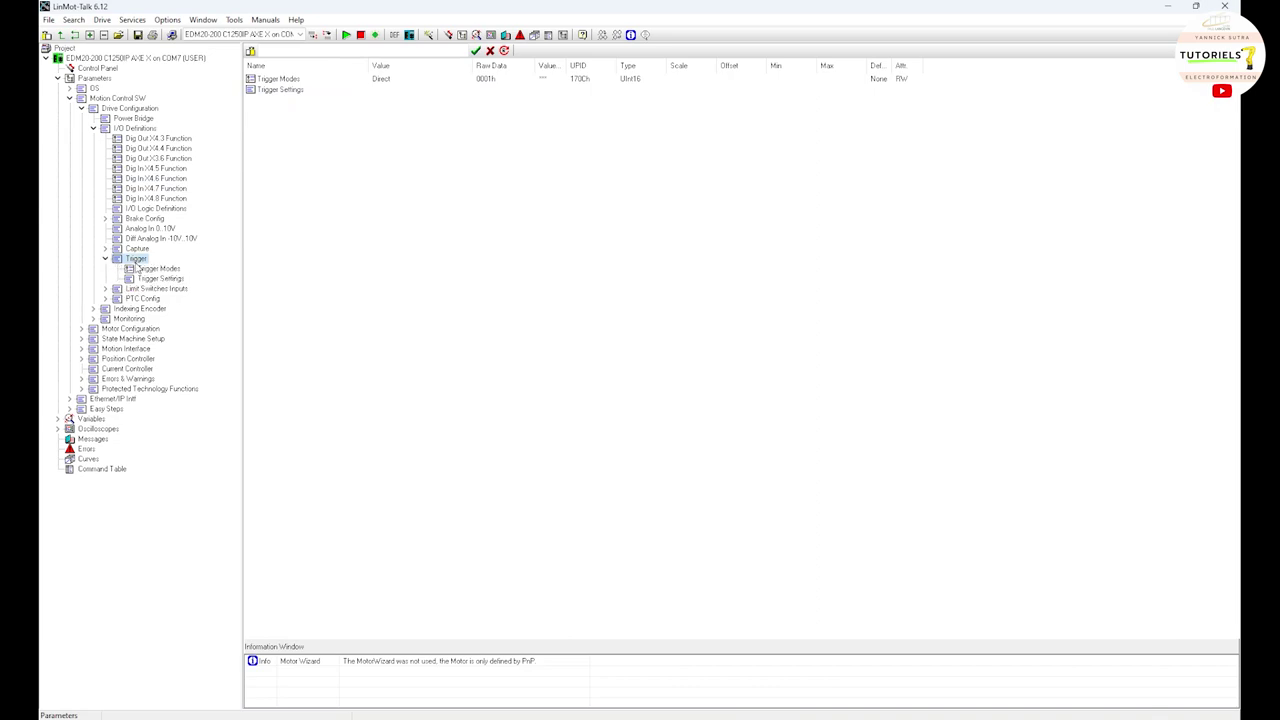
pyautogui.click(150, 279)
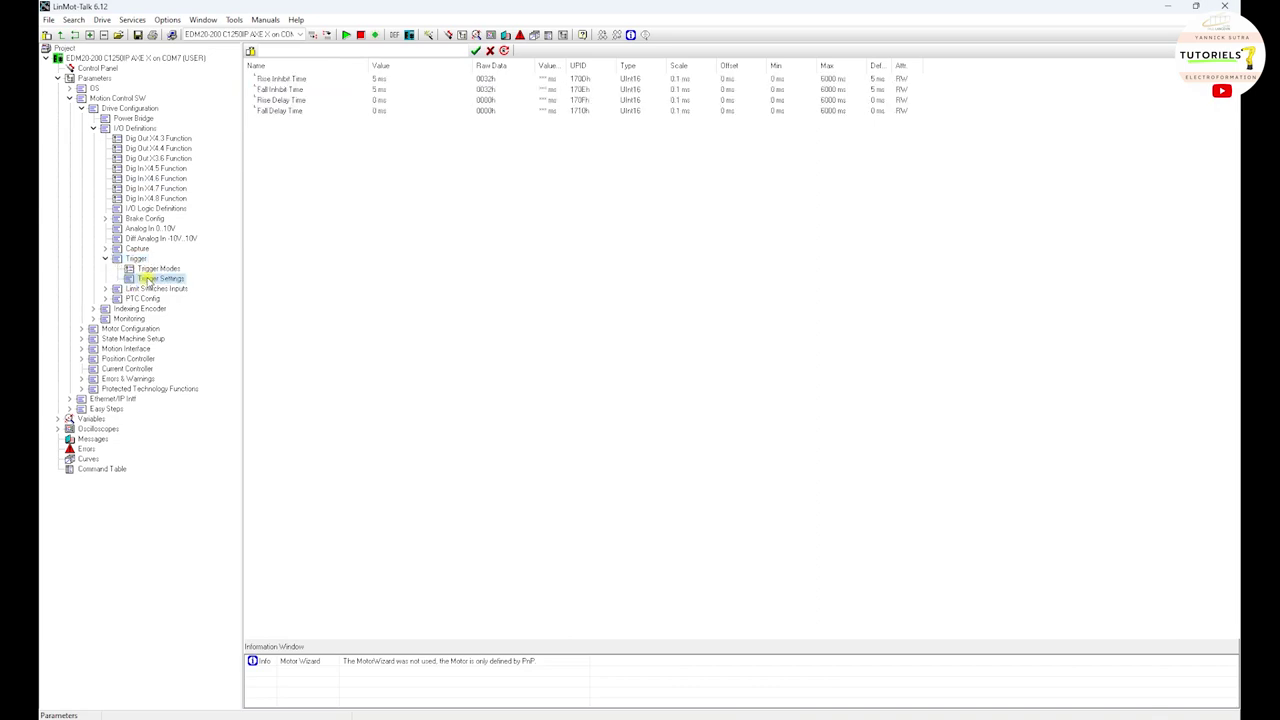
pyautogui.click(148, 269)
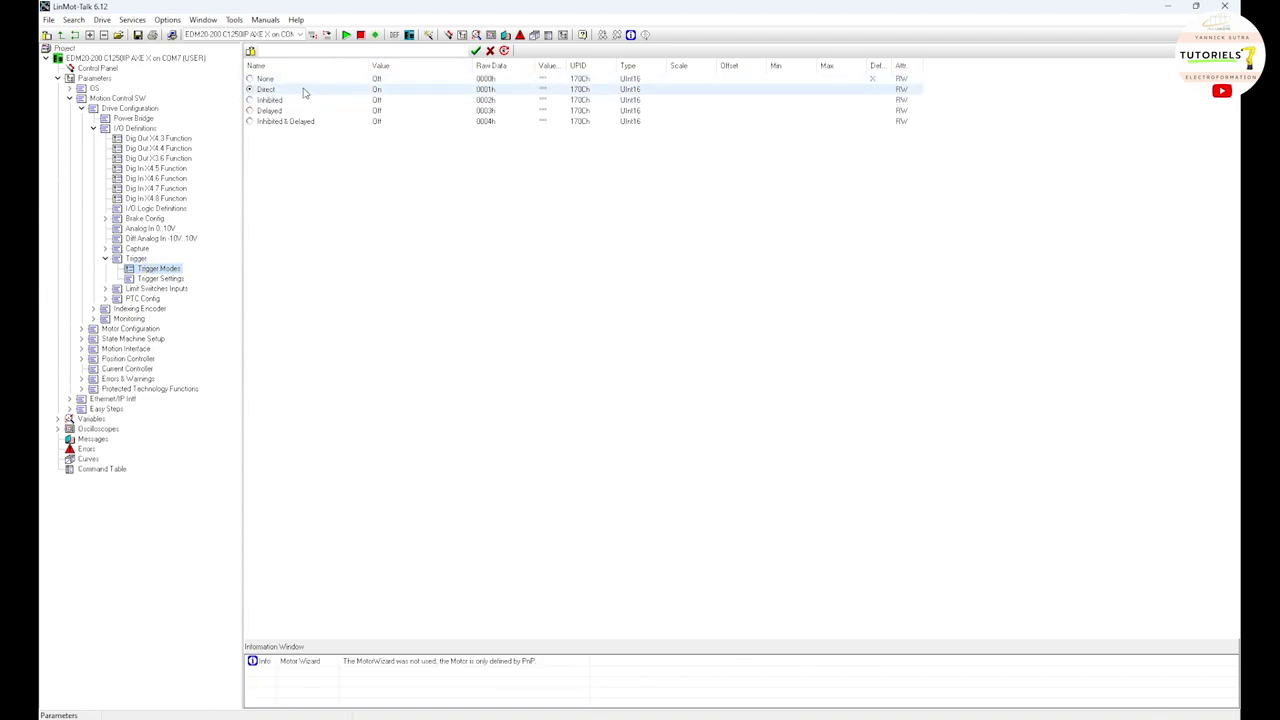
pyautogui.click(272, 90)
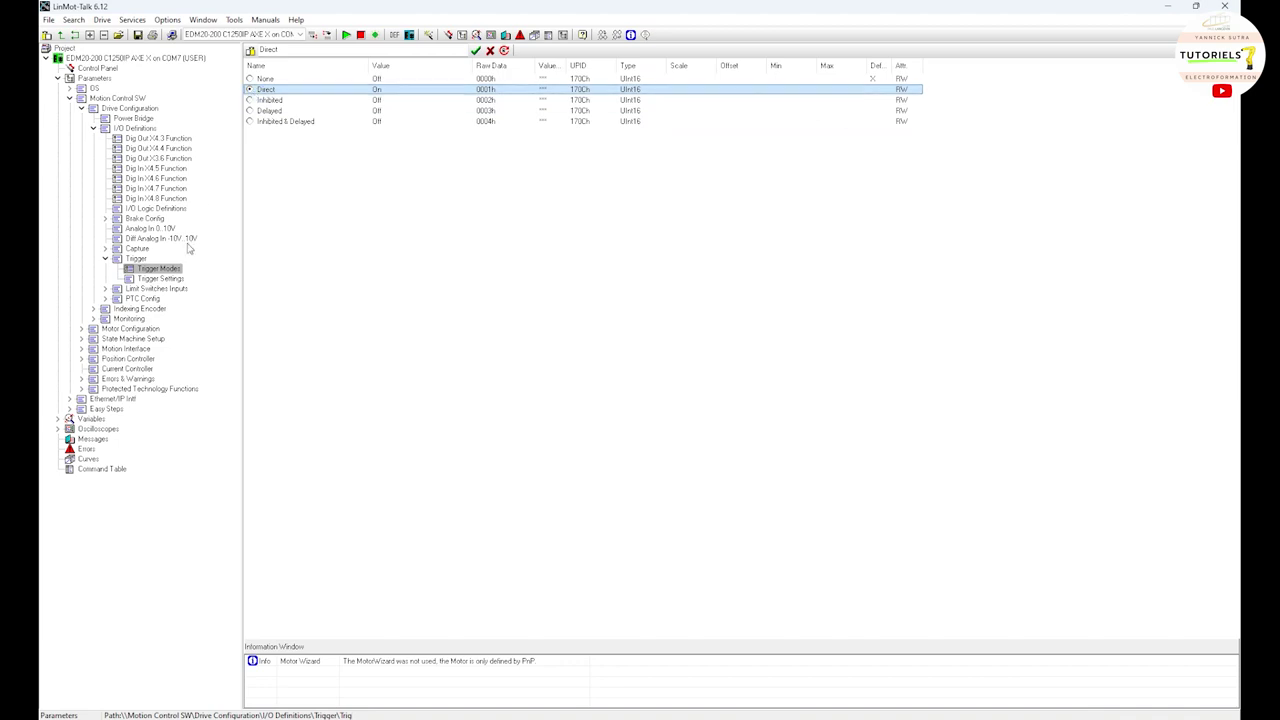
pyautogui.click(105, 259)
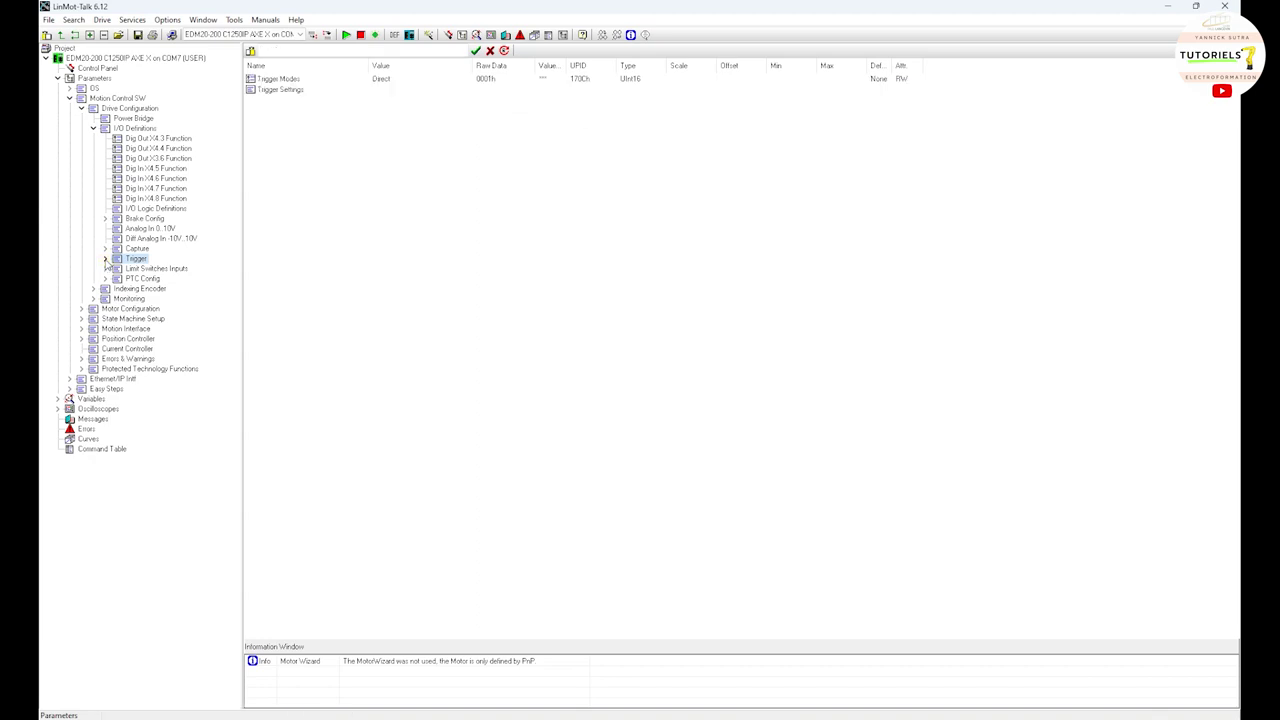
pyautogui.click(93, 128)
pyautogui.click(81, 108)
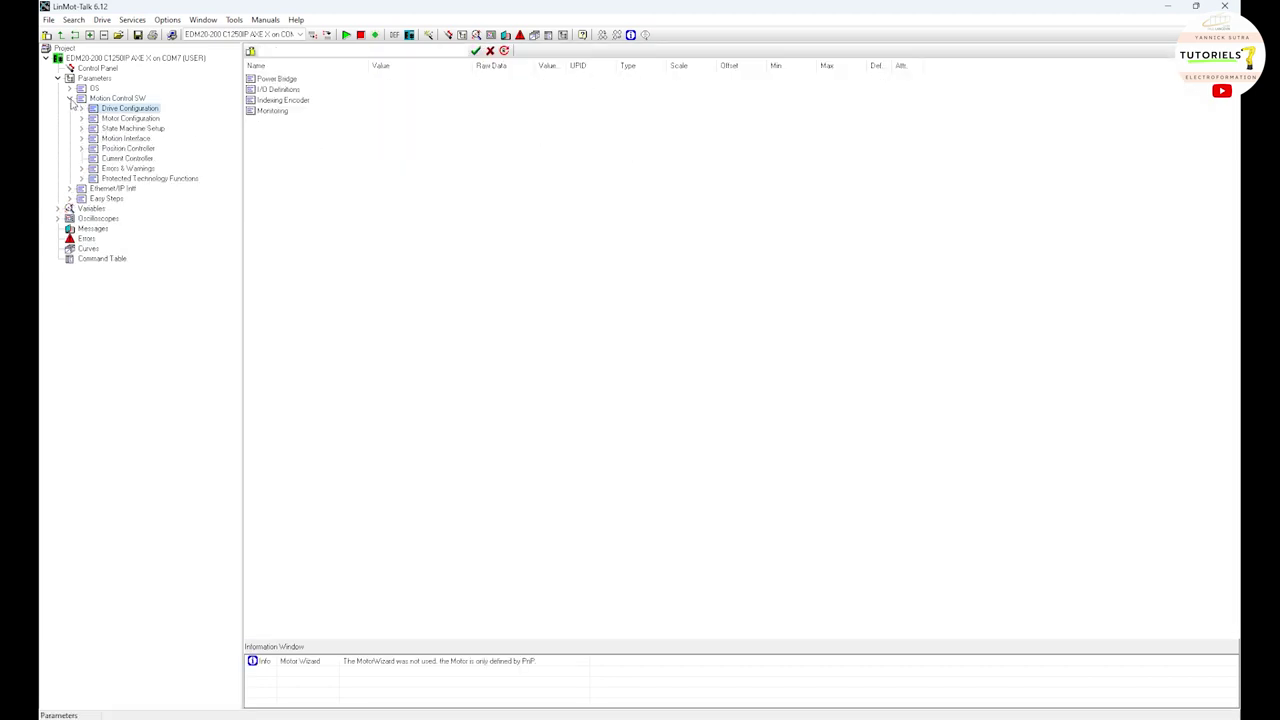
pyautogui.click(69, 99)
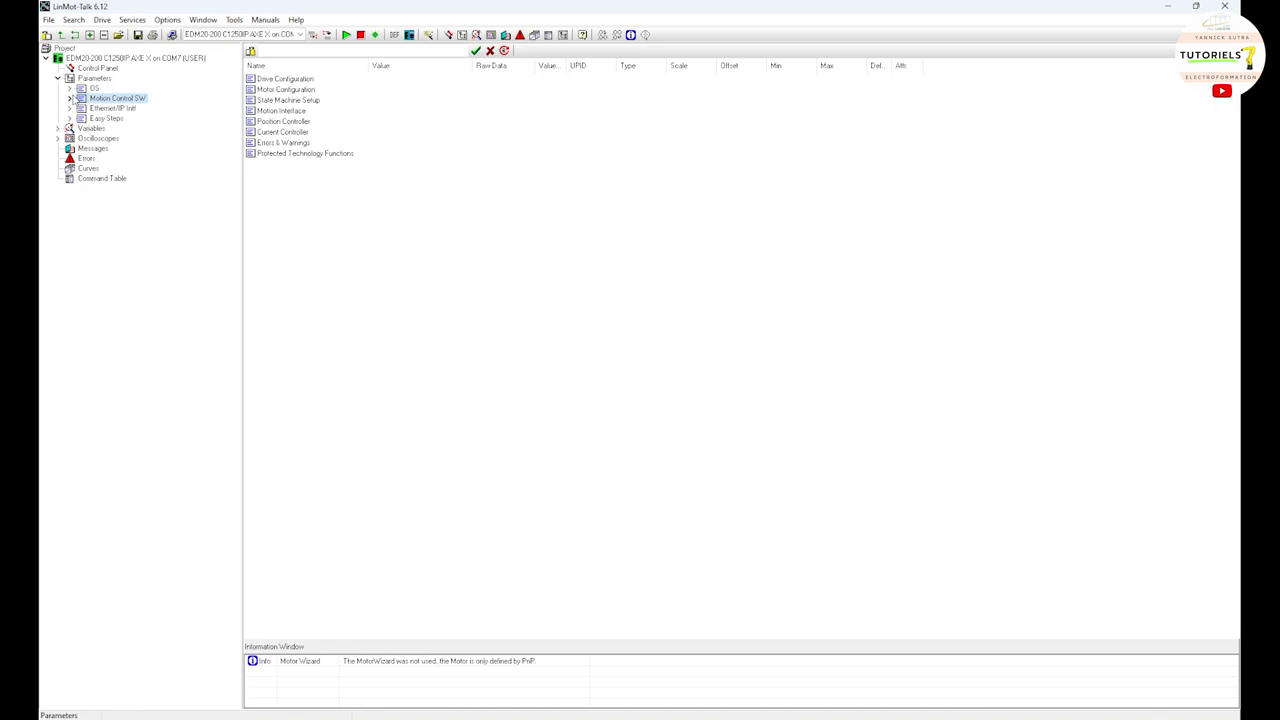
# - Select Triggered VA-Interpolator as the run mode in the Motion Interface parameters, and collapse the Motion Control SW branch
pyautogui.click(71, 98)
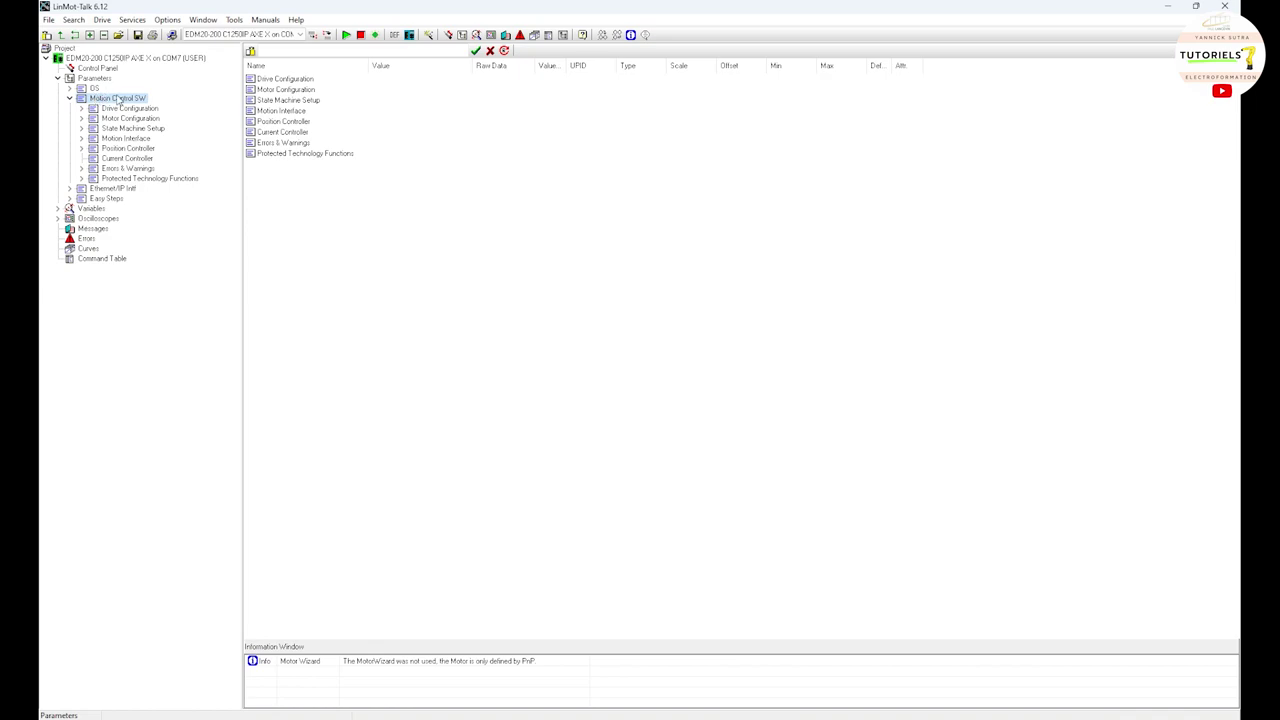
pyautogui.click(82, 139)
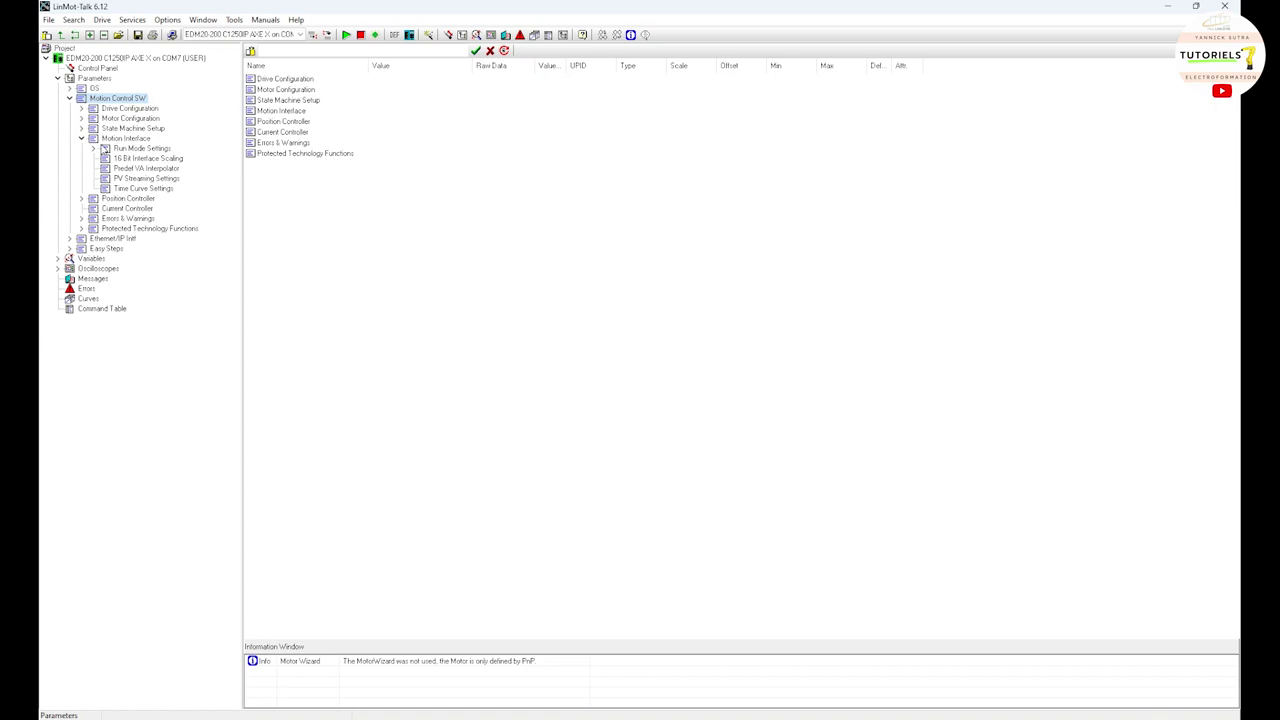
pyautogui.click(93, 148)
pyautogui.click(140, 158)
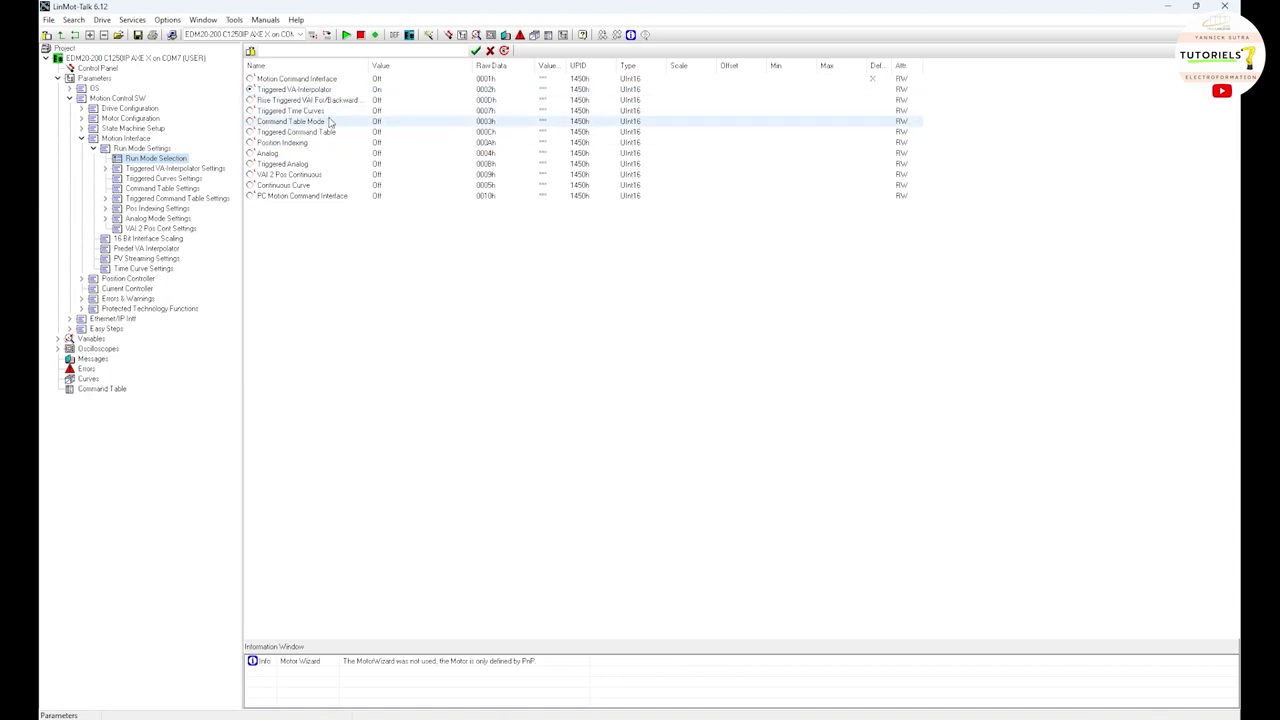
pyautogui.click(298, 90)
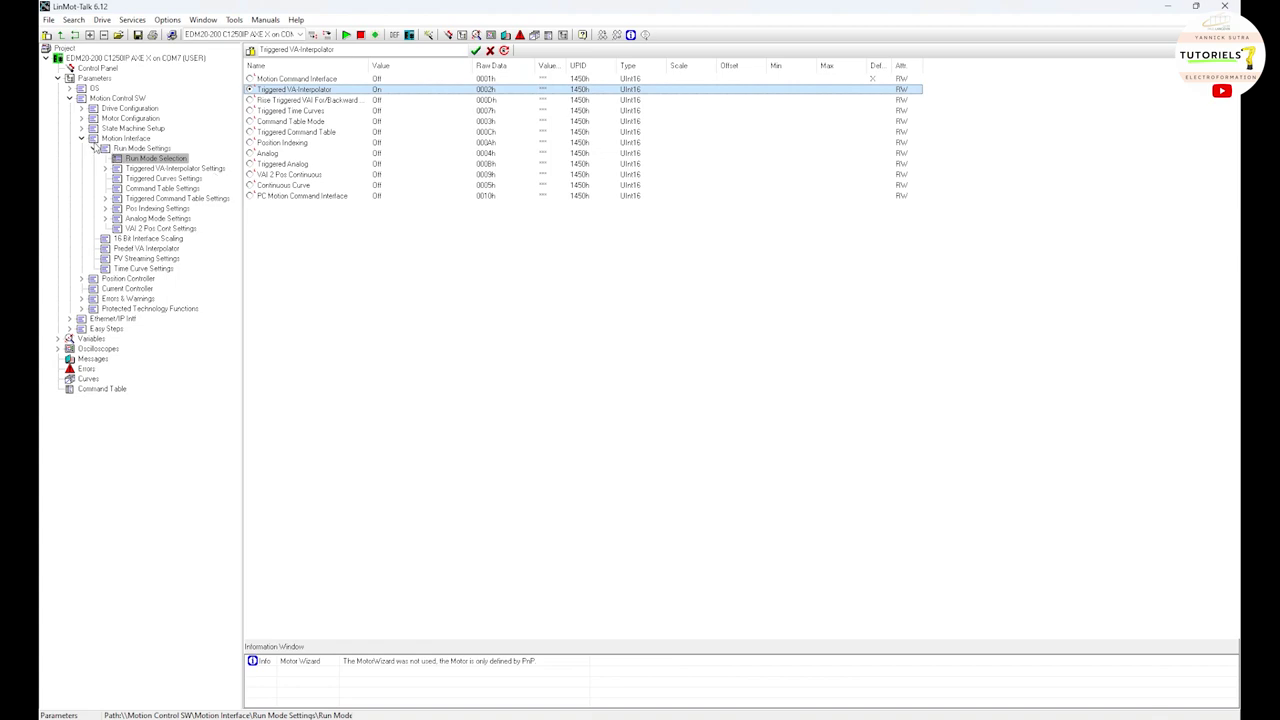
pyautogui.click(94, 148)
pyautogui.click(81, 138)
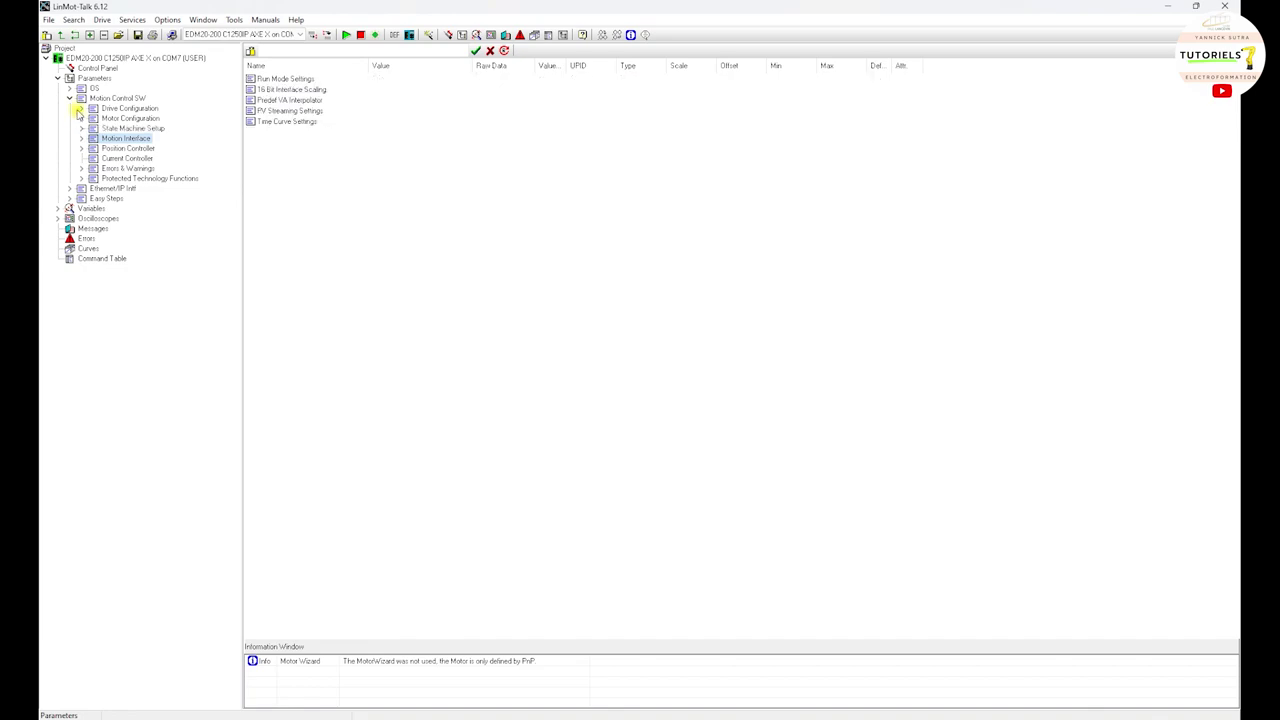
pyautogui.click(70, 98)
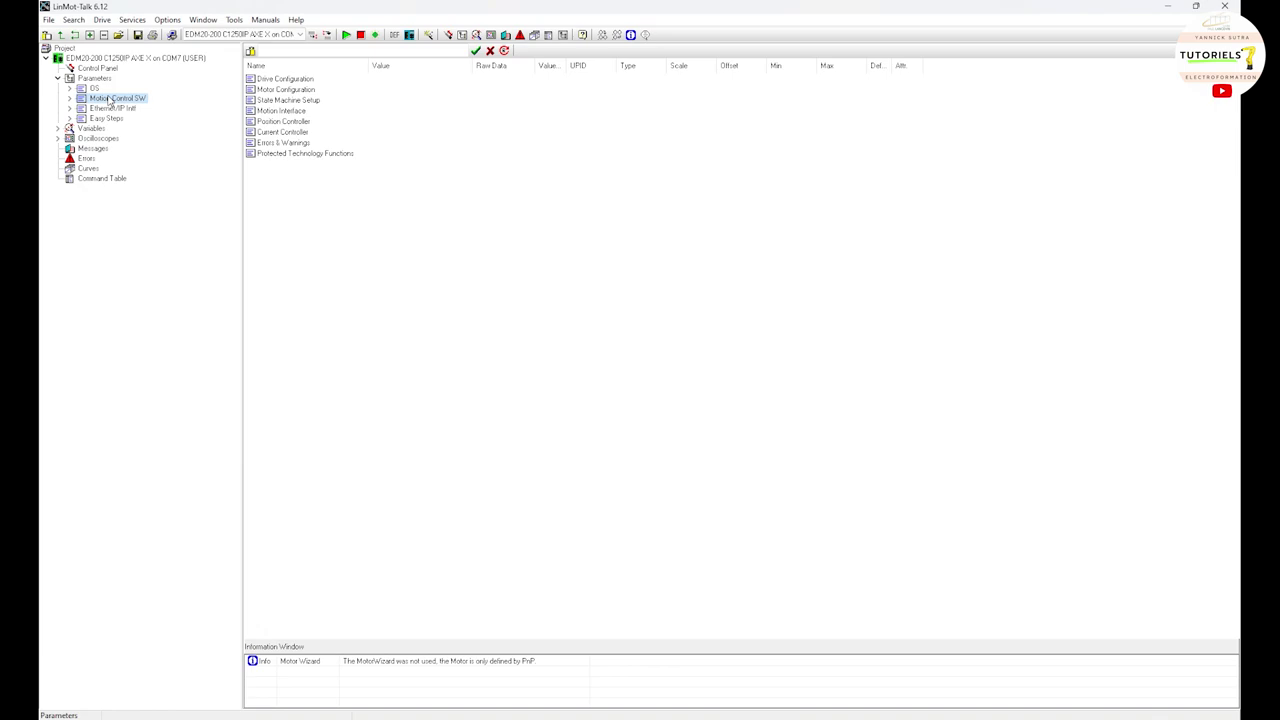
# - Set the Trig Rise Config position to 150 mm in the Motion Interface's Triggered VA-Interpolator Settings
pyautogui.doubleClick(110, 99)
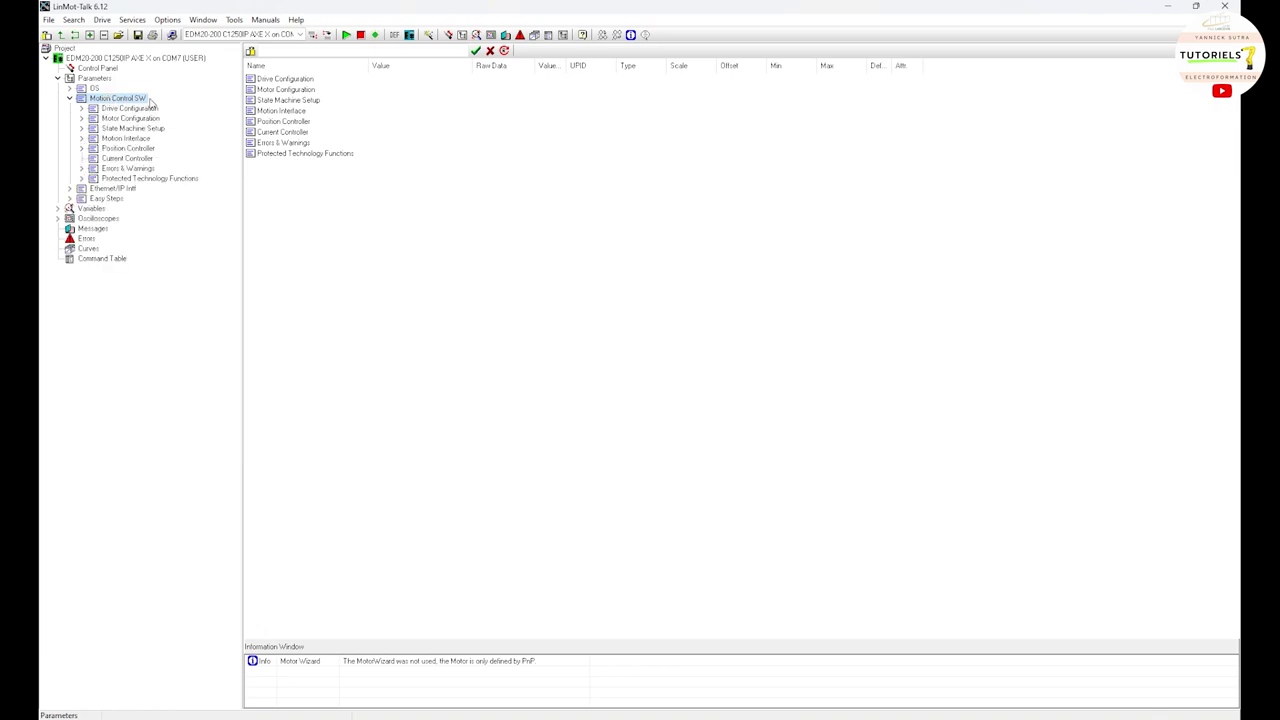
pyautogui.doubleClick(128, 140)
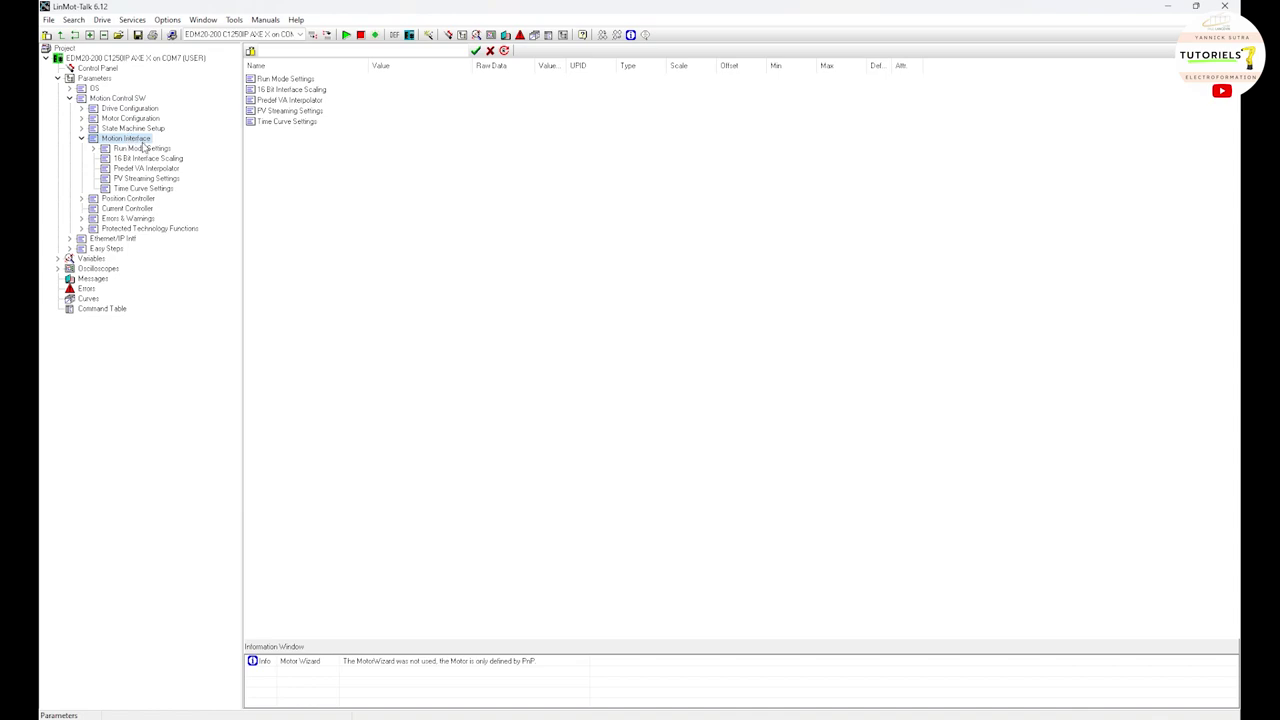
pyautogui.click(142, 149)
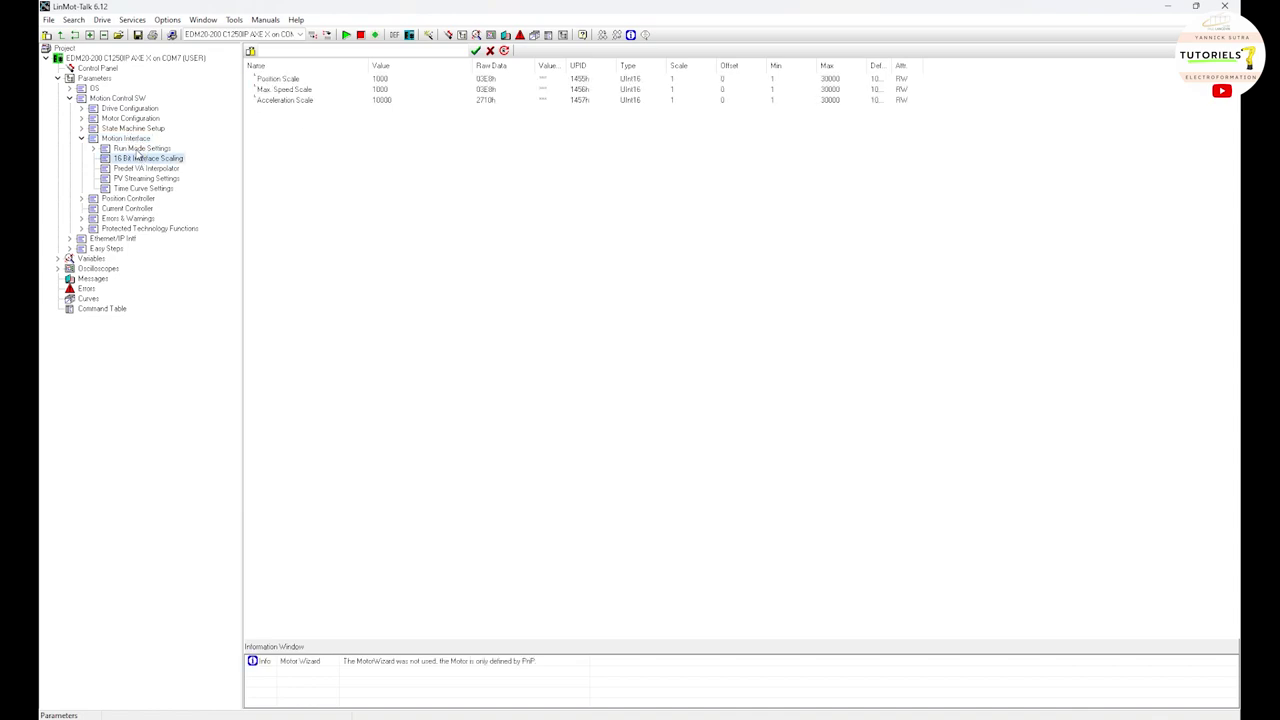
pyautogui.doubleClick(141, 150)
pyautogui.click(155, 158)
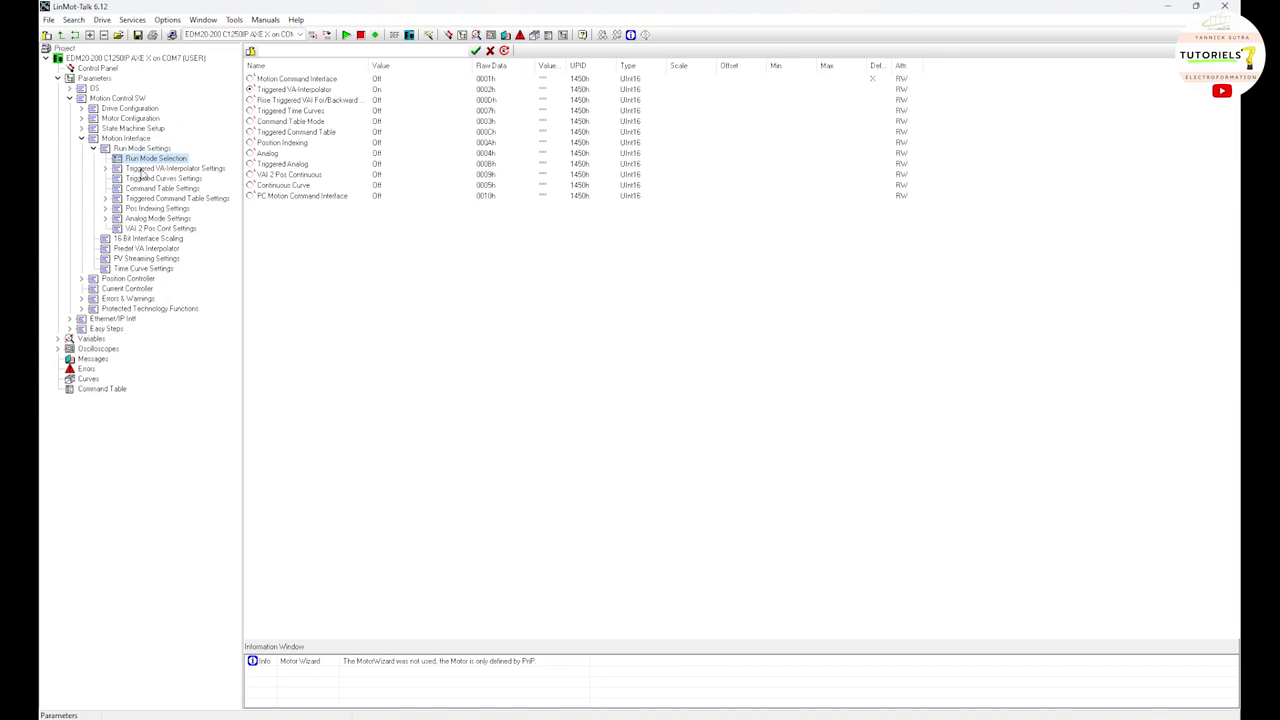
pyautogui.click(145, 169)
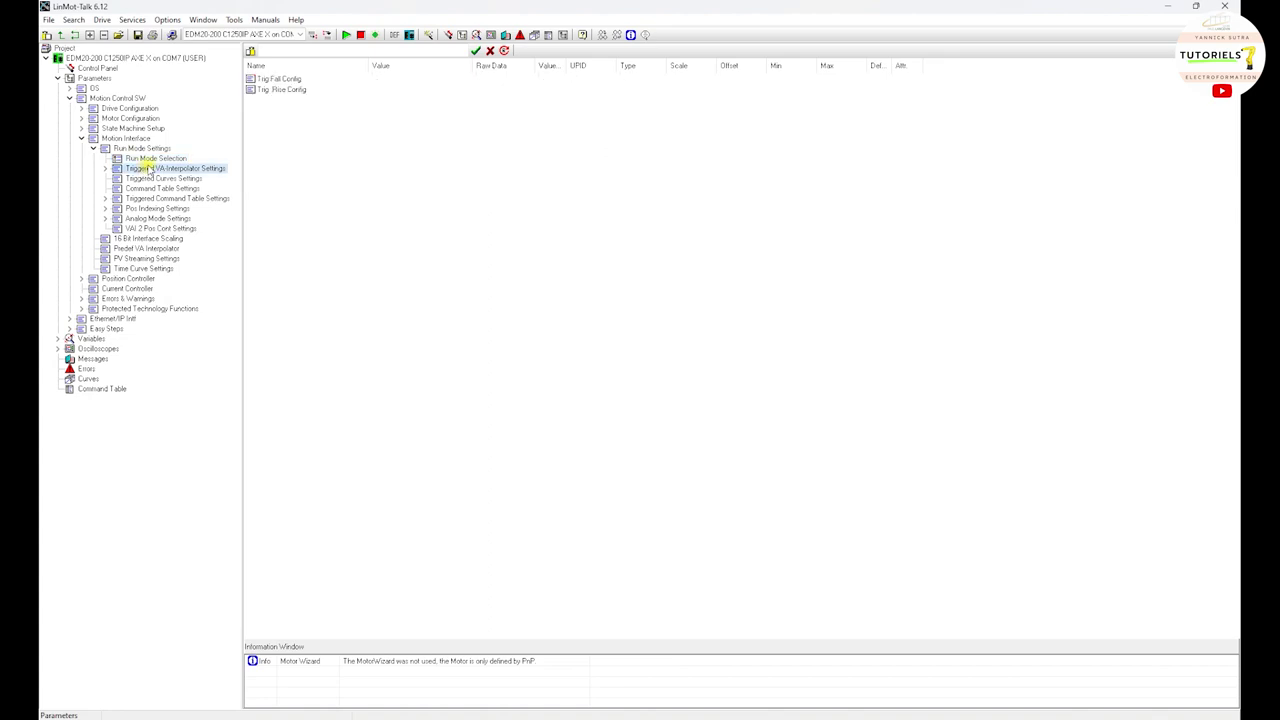
pyautogui.click(106, 169)
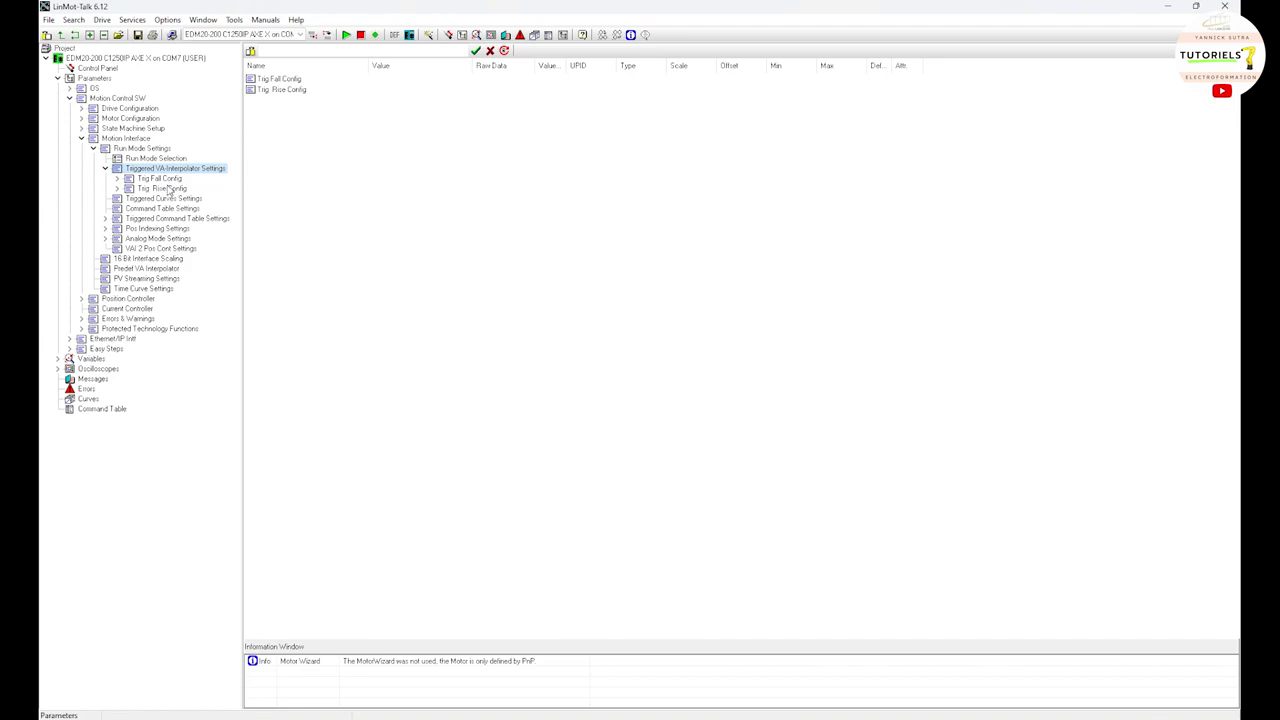
pyautogui.click(141, 190)
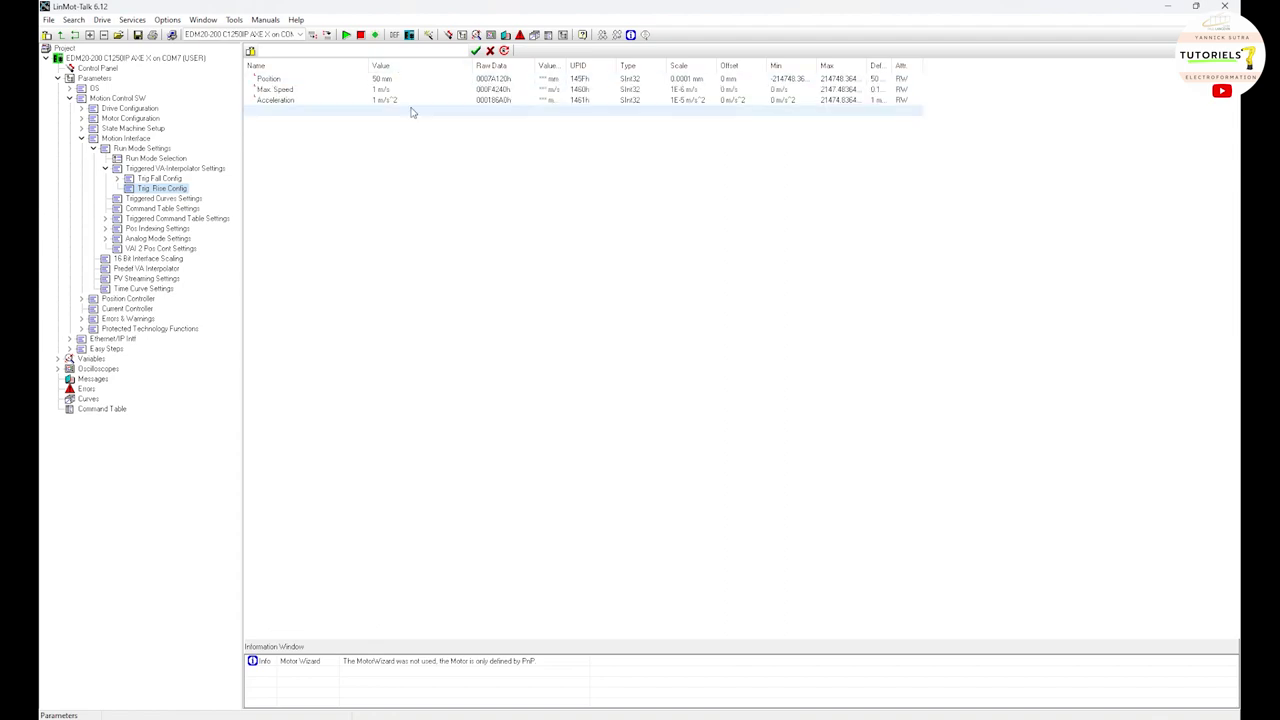
pyautogui.click(382, 80)
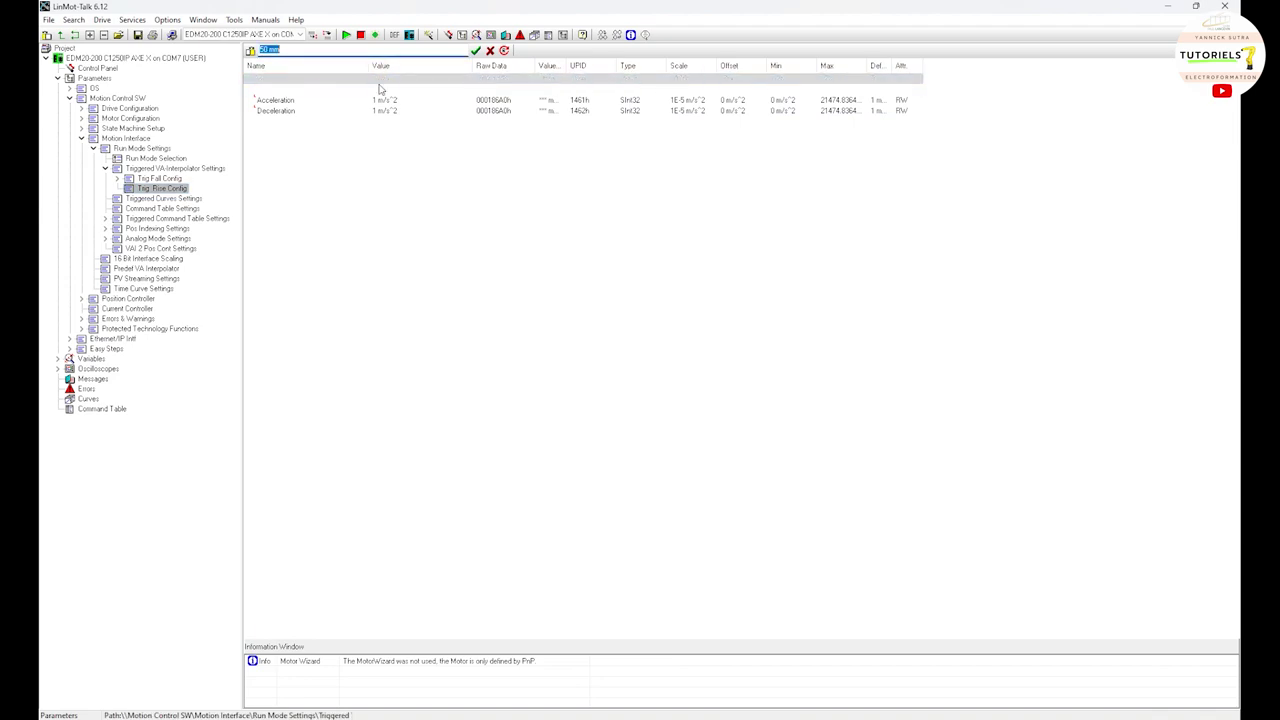
pyautogui.write('150')
pyautogui.press('Return')
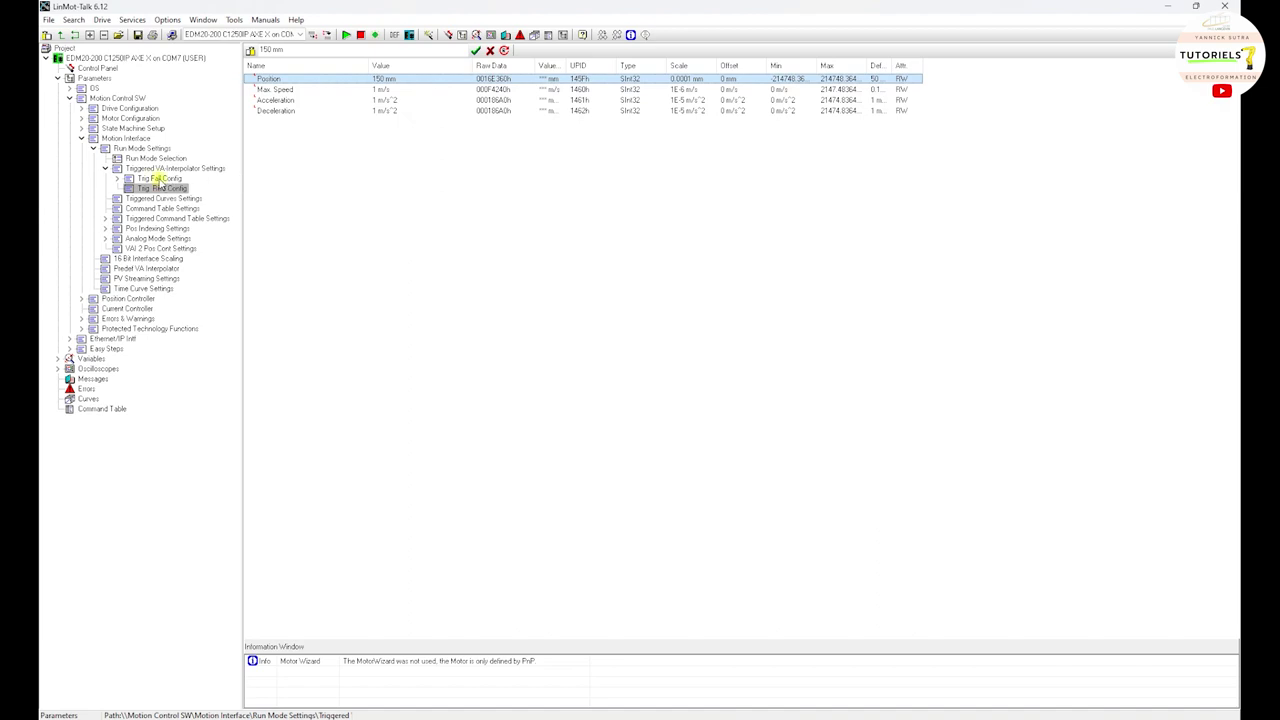
# - Set the Trig Fall Config maximum speed to 1 m/s and compare the motion parameters of the Trig Rise and Trig Fall configurations
pyautogui.click(160, 179)
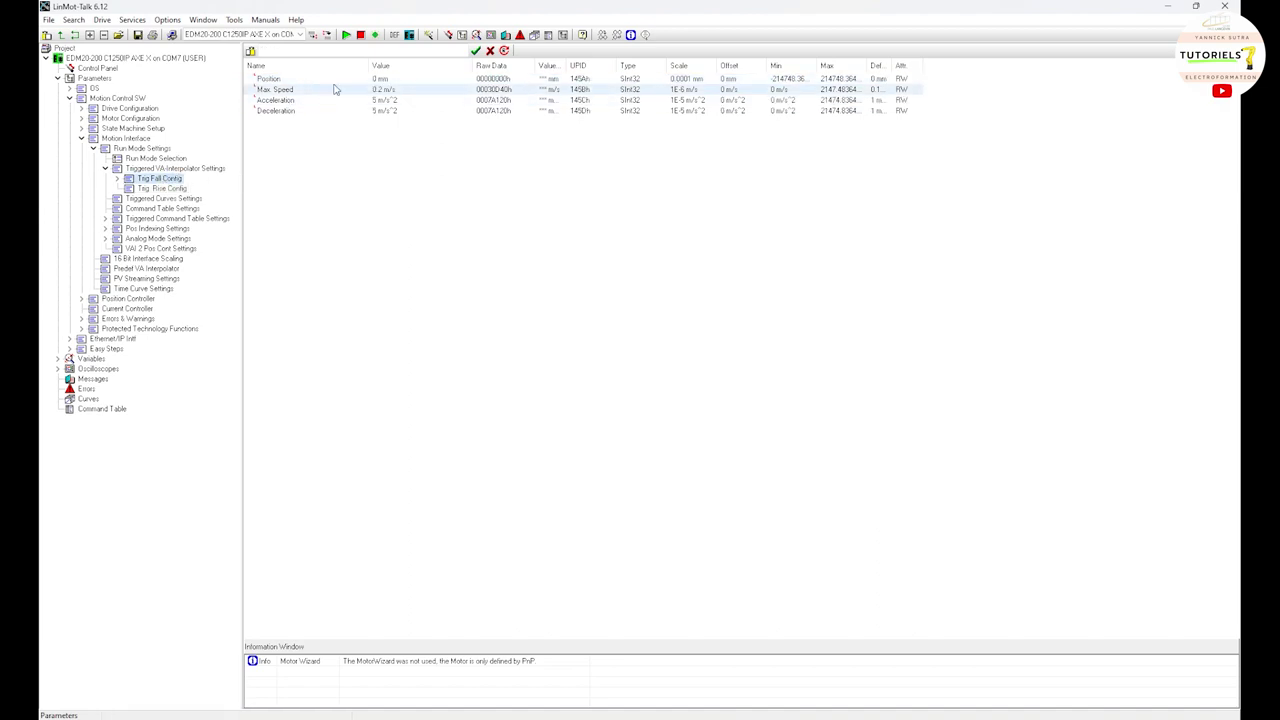
pyautogui.click(390, 90)
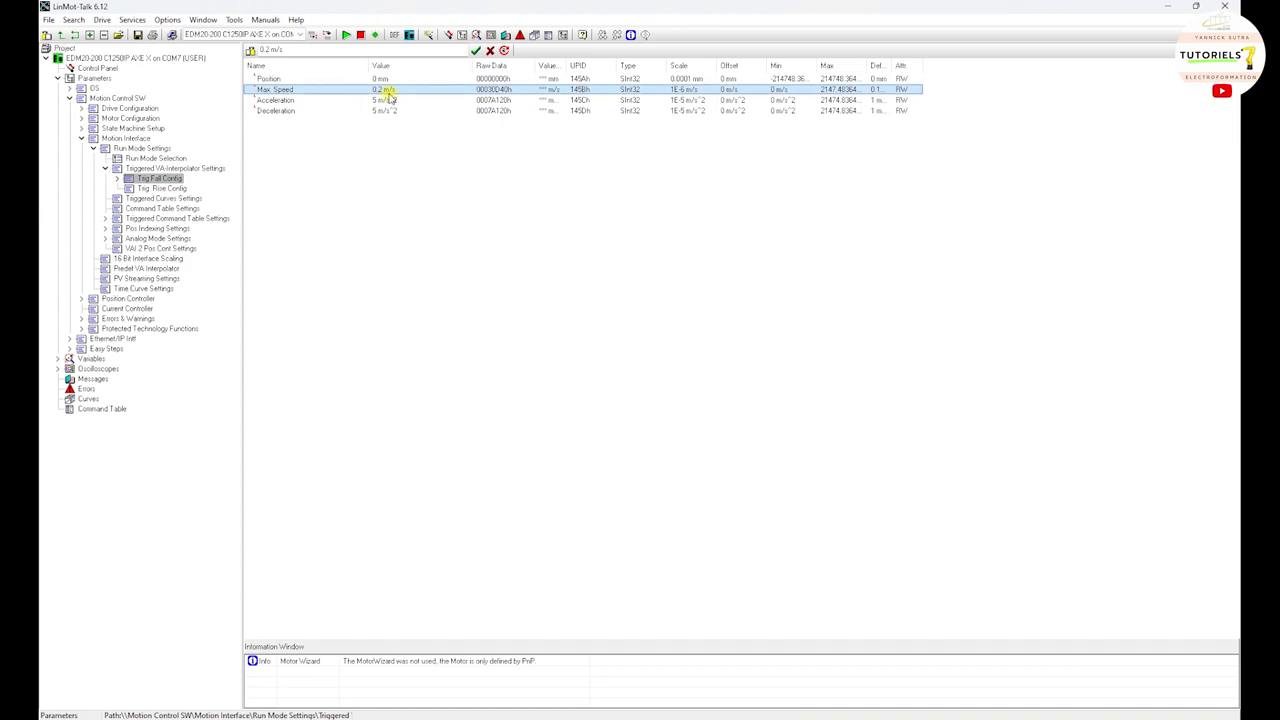
pyautogui.click(262, 50)
pyautogui.write('1')
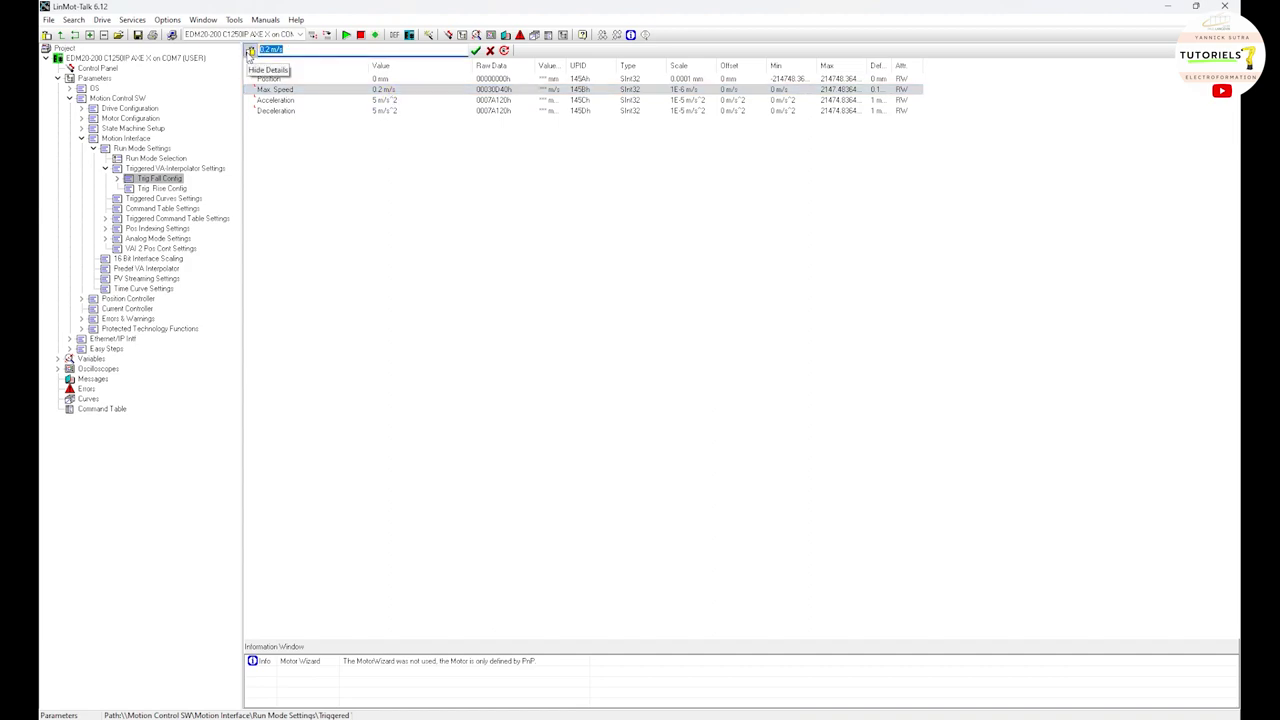
pyautogui.press('Return')
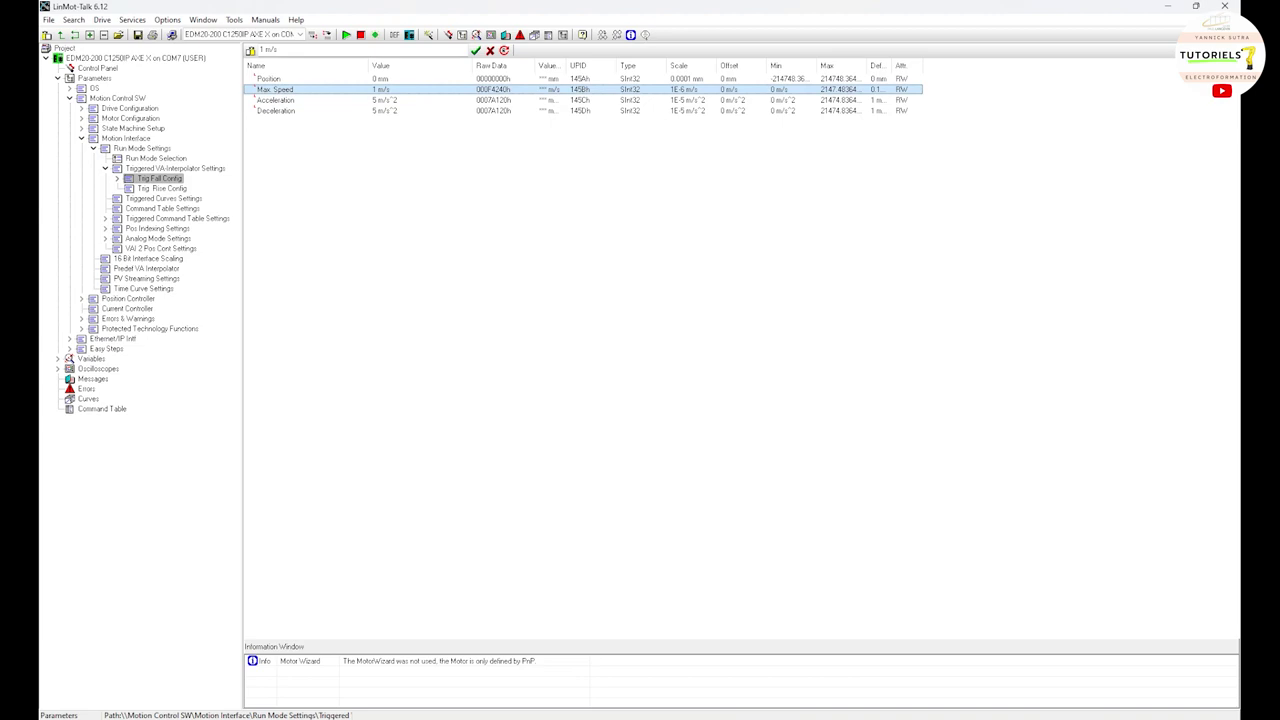
pyautogui.click(172, 188)
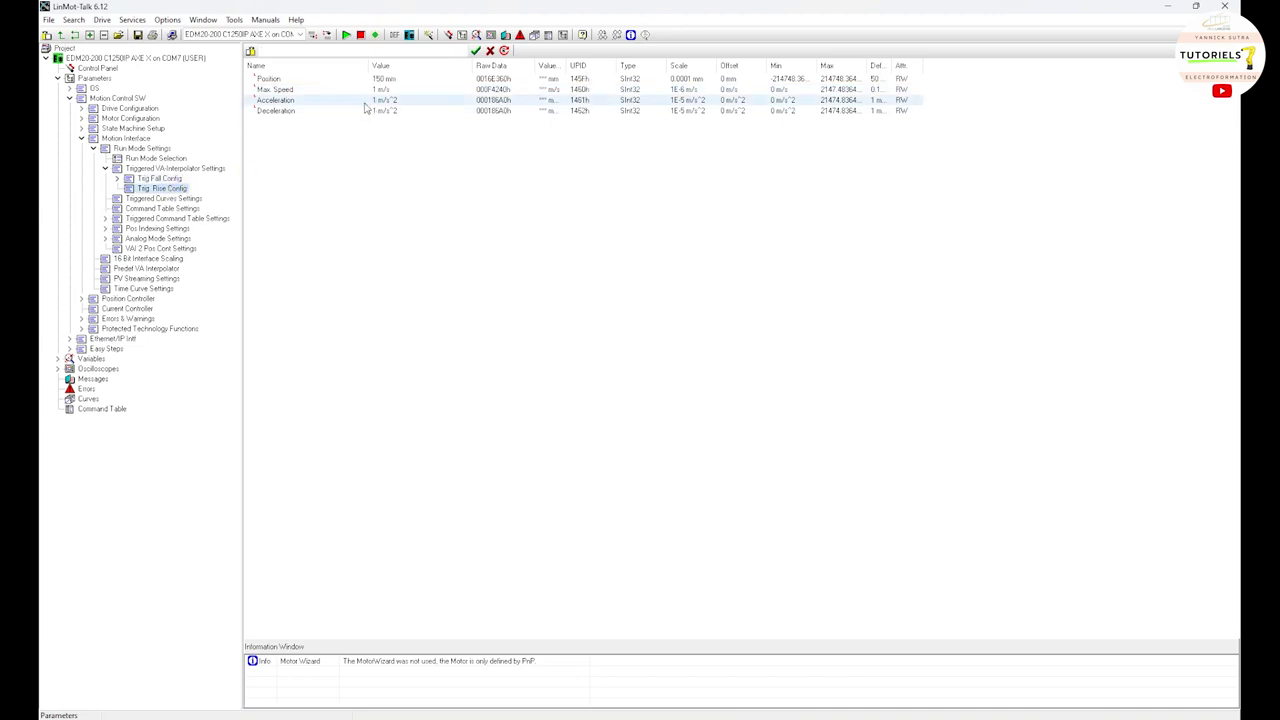
pyautogui.click(160, 178)
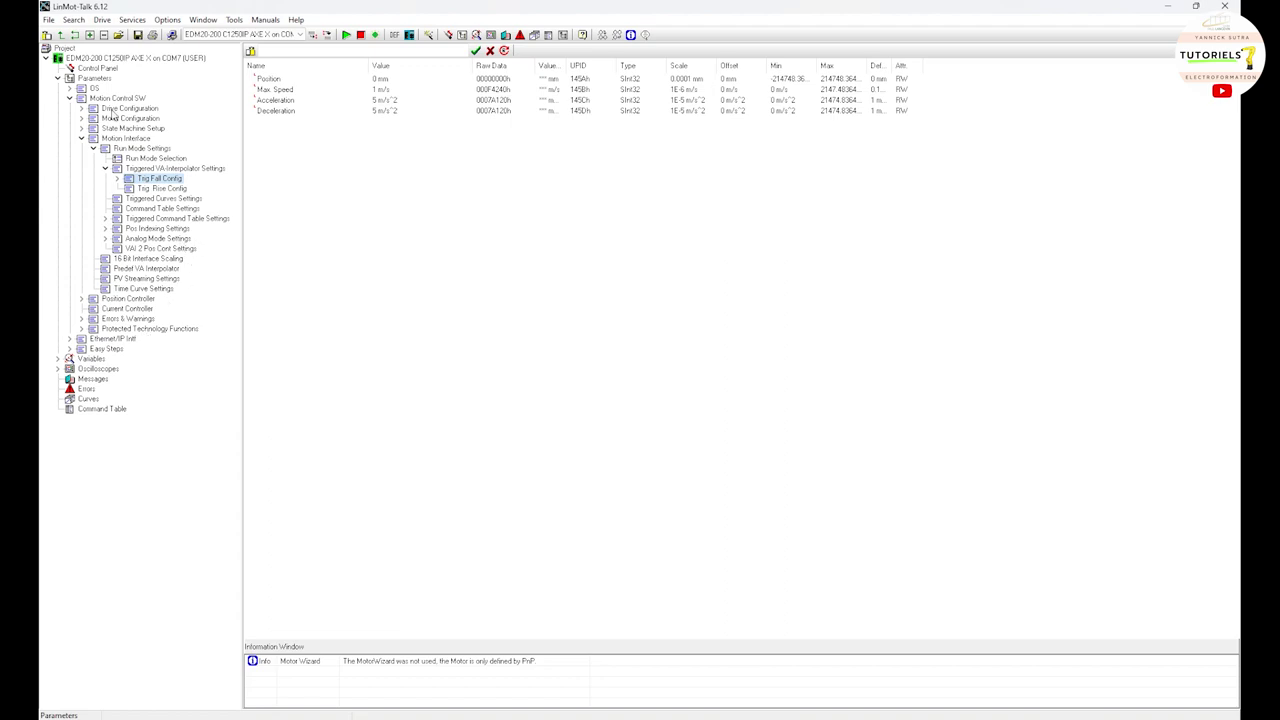
# - Go to the drive's Control Panel and reboot the drive, confirming the restart
pyautogui.click(110, 68)
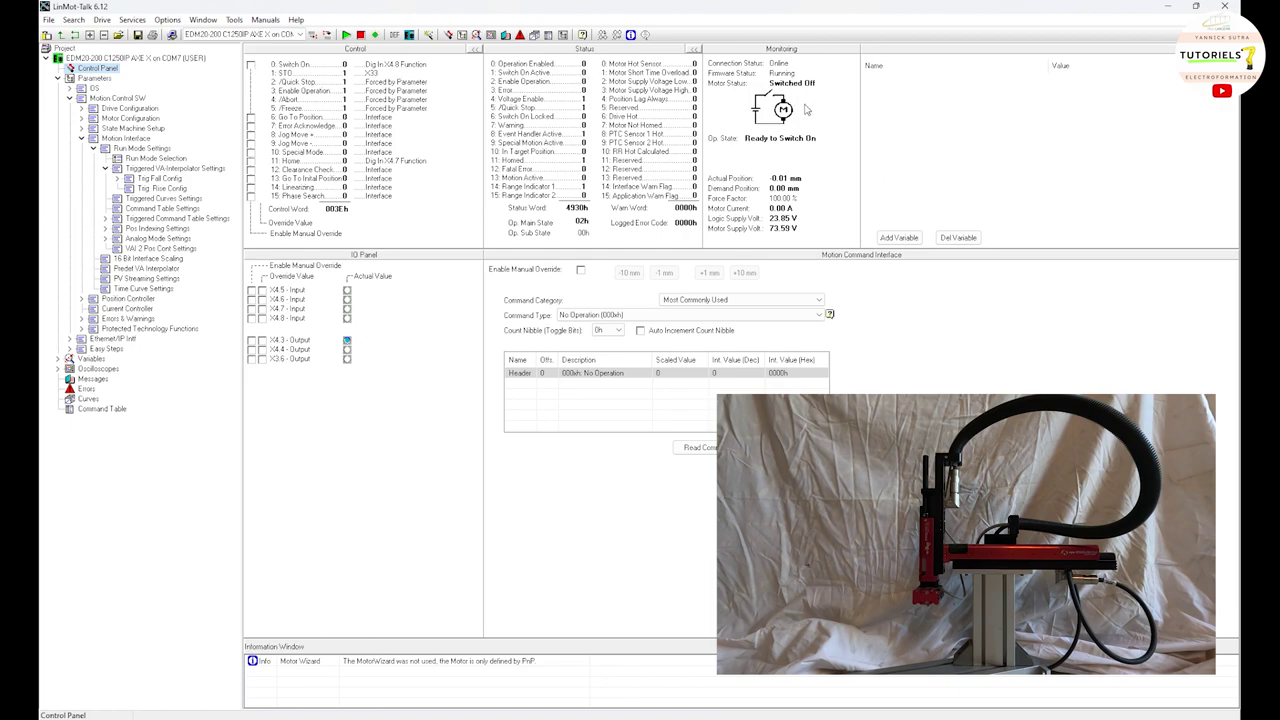
pyautogui.click(345, 35)
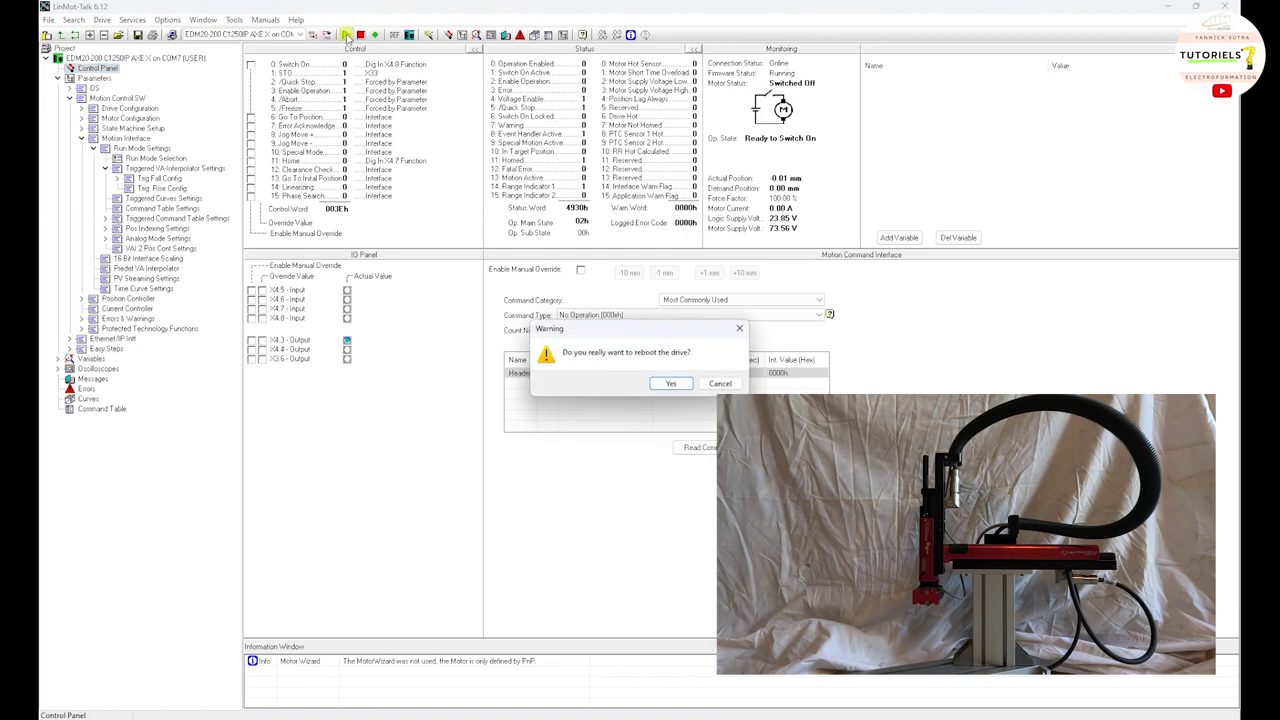
pyautogui.click(671, 384)
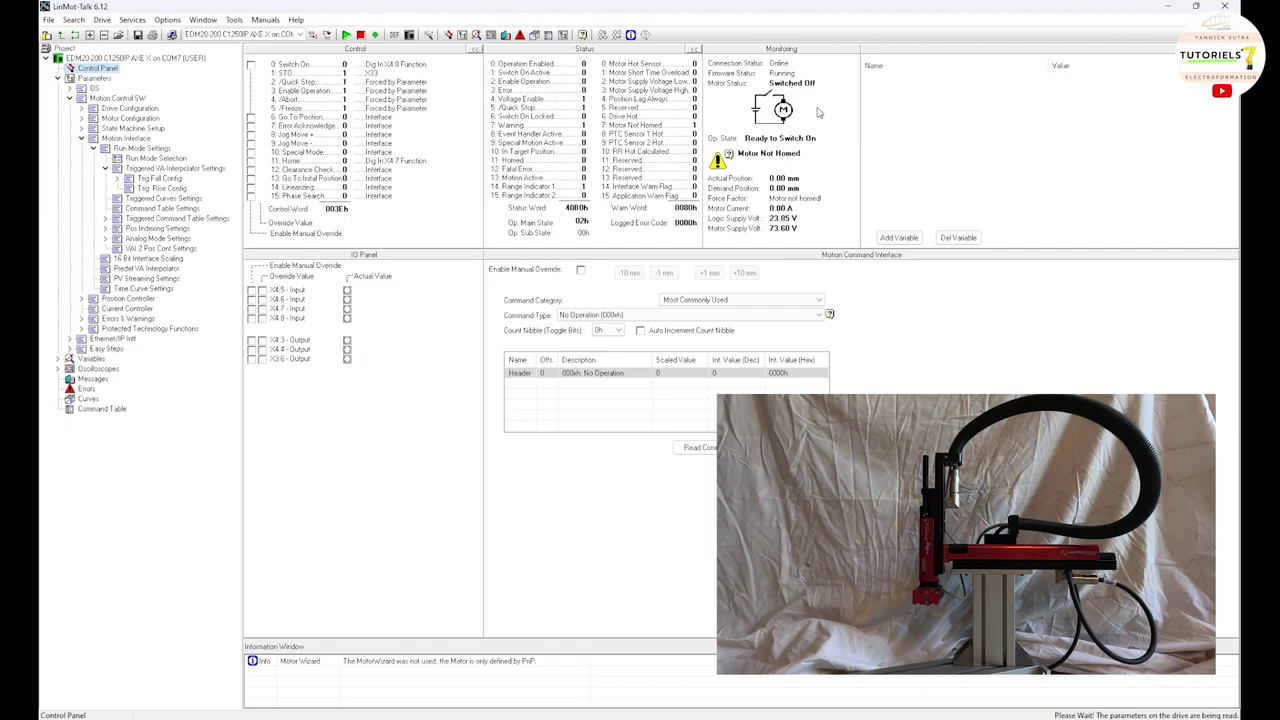
# - Switch the motor on and home it with the Switch On and Home manual overrides, and clear the Home override value
pyautogui.click(251, 65)
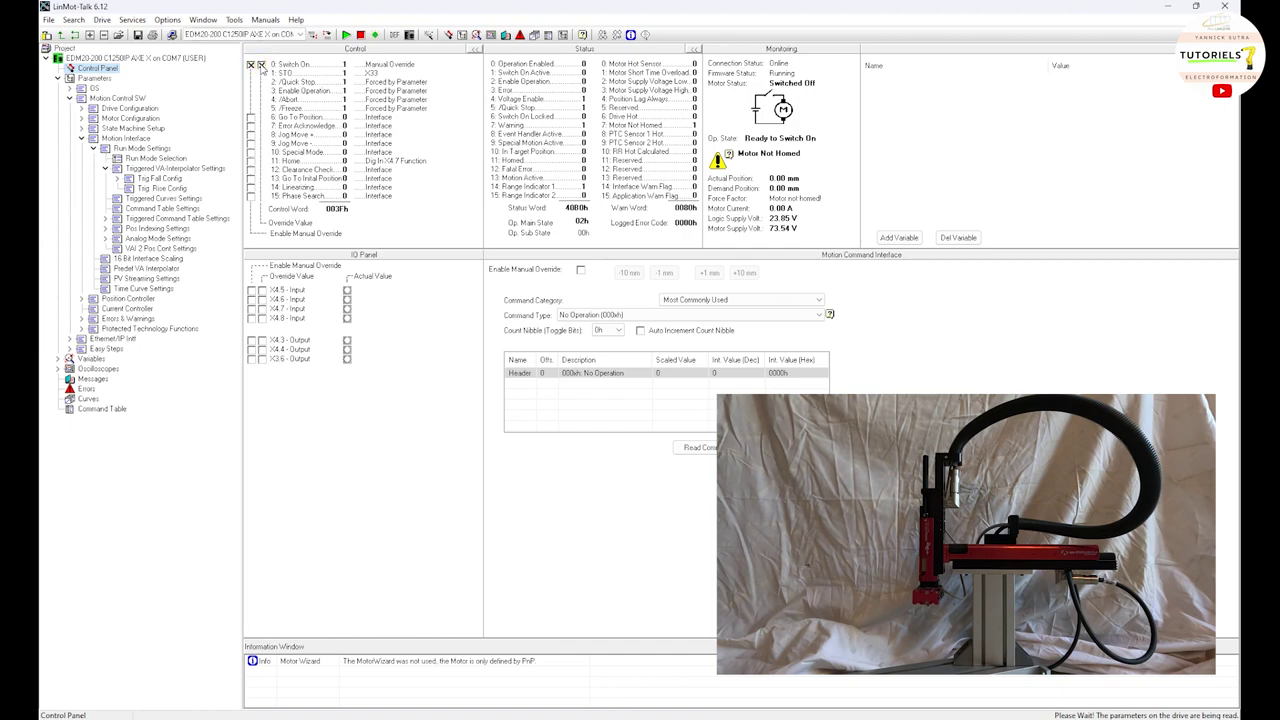
pyautogui.click(261, 65)
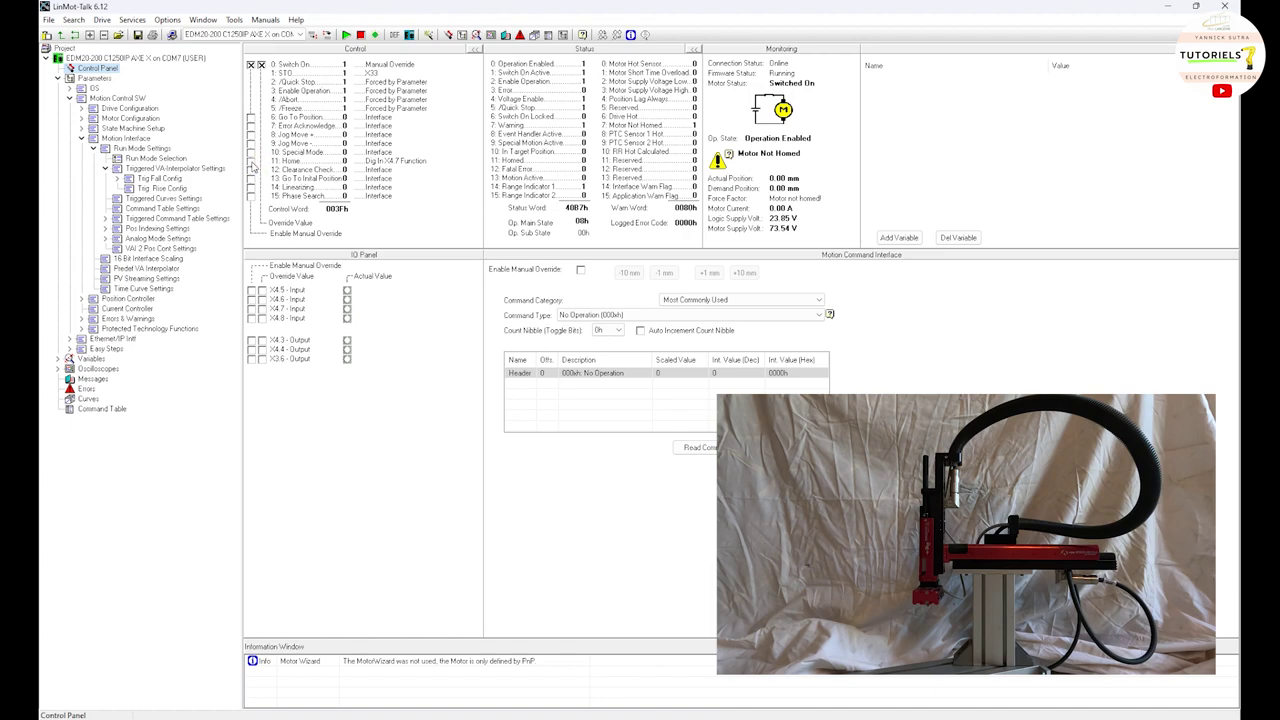
pyautogui.click(252, 161)
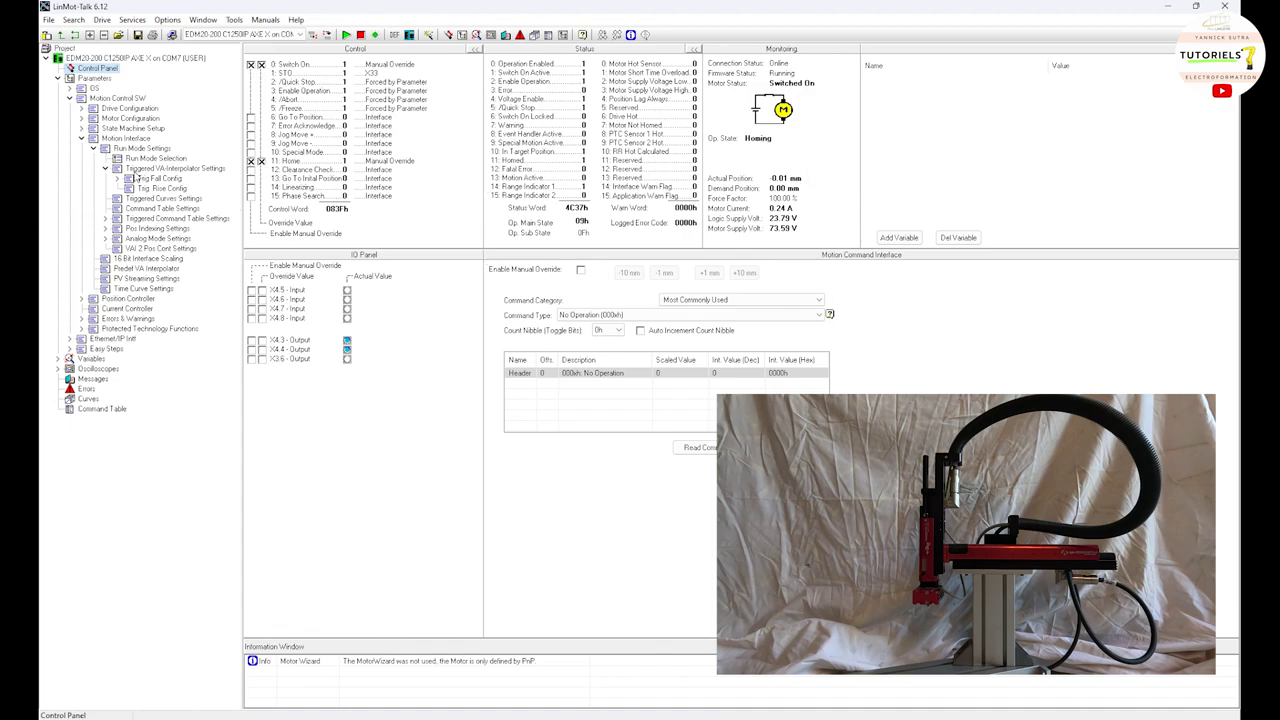
pyautogui.click(261, 161)
# - Enable the manual override of input X4.6 and toggle its value on and off repeatedly to test the triggered rise and fall moves
pyautogui.click(252, 300)
pyautogui.click(262, 300)
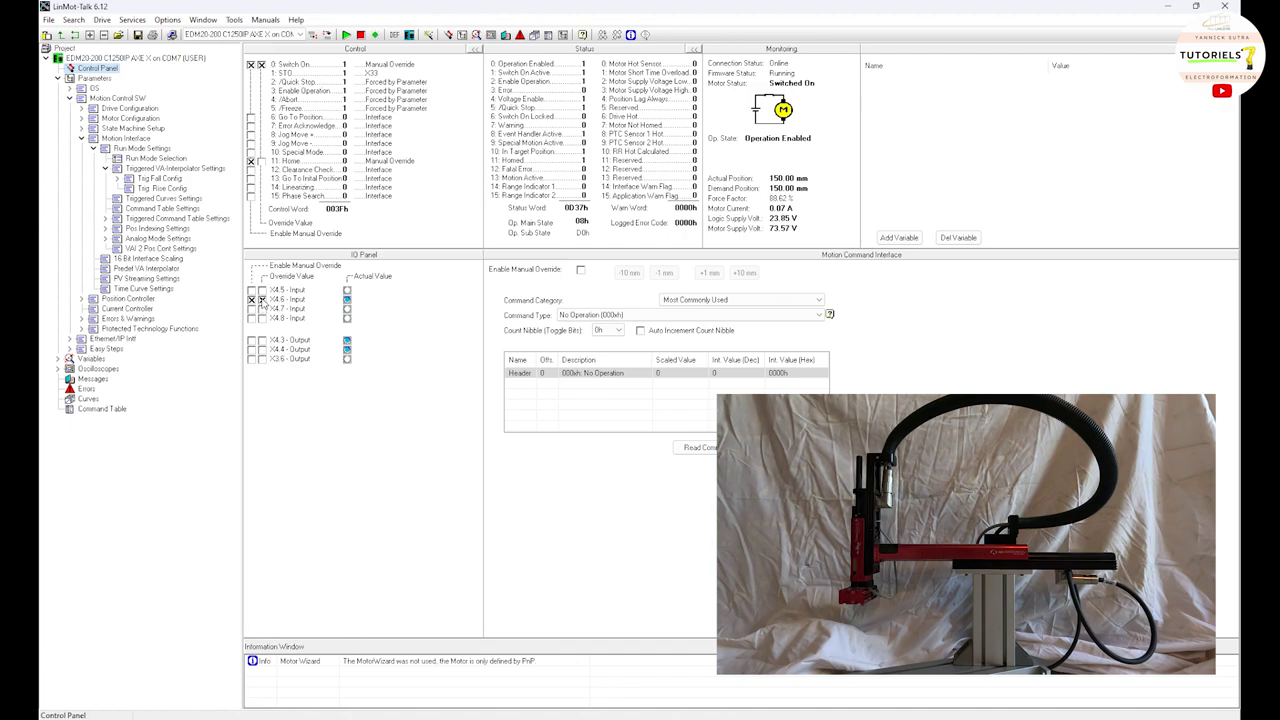
pyautogui.click(262, 300)
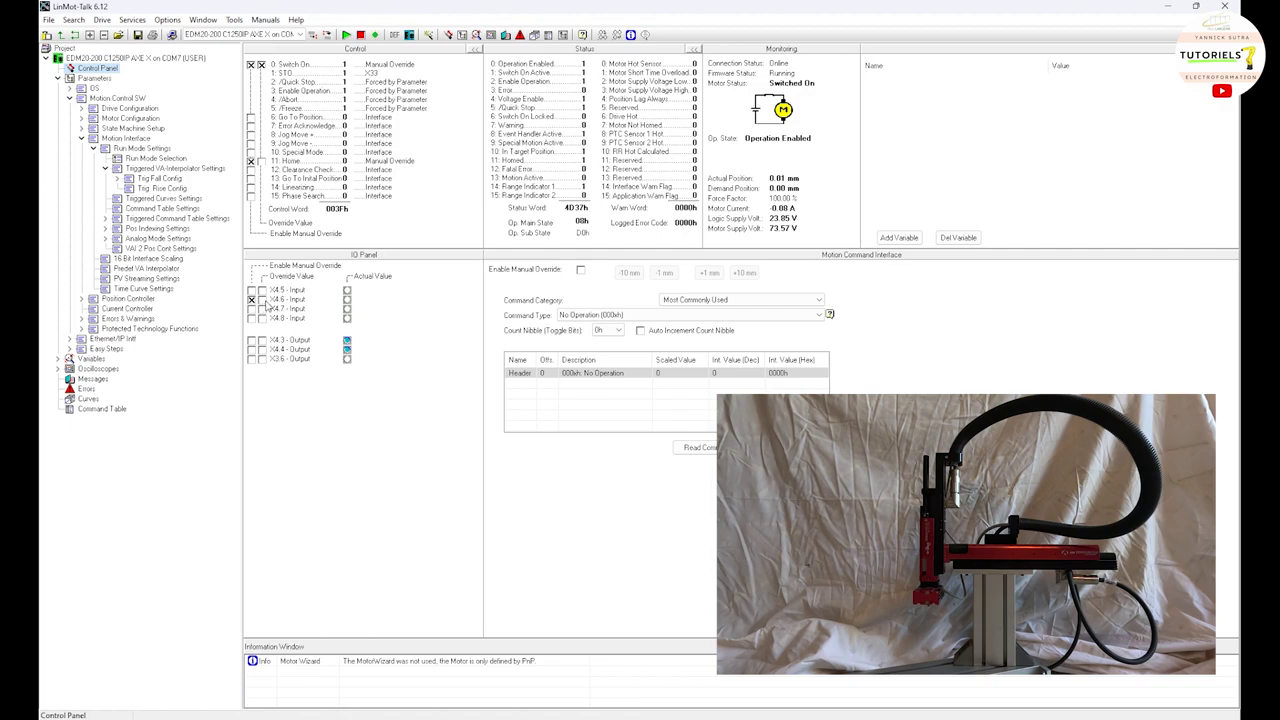
pyautogui.click(262, 300)
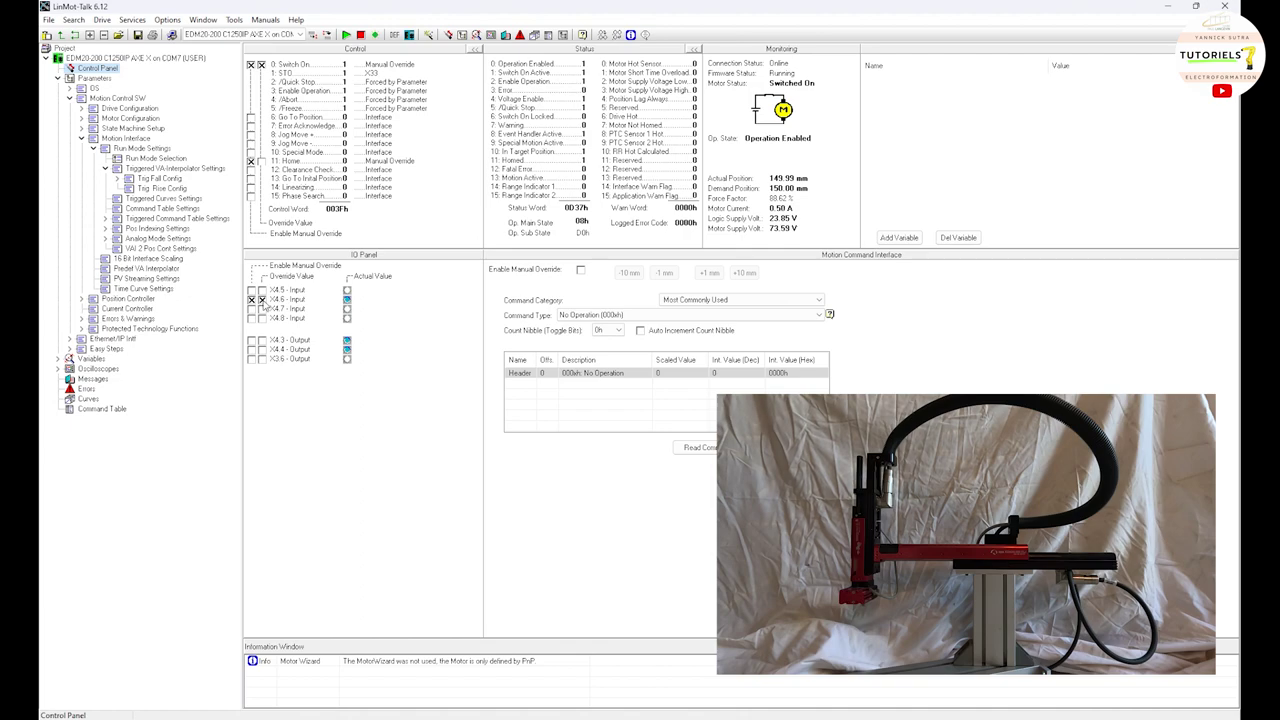
pyautogui.click(261, 299)
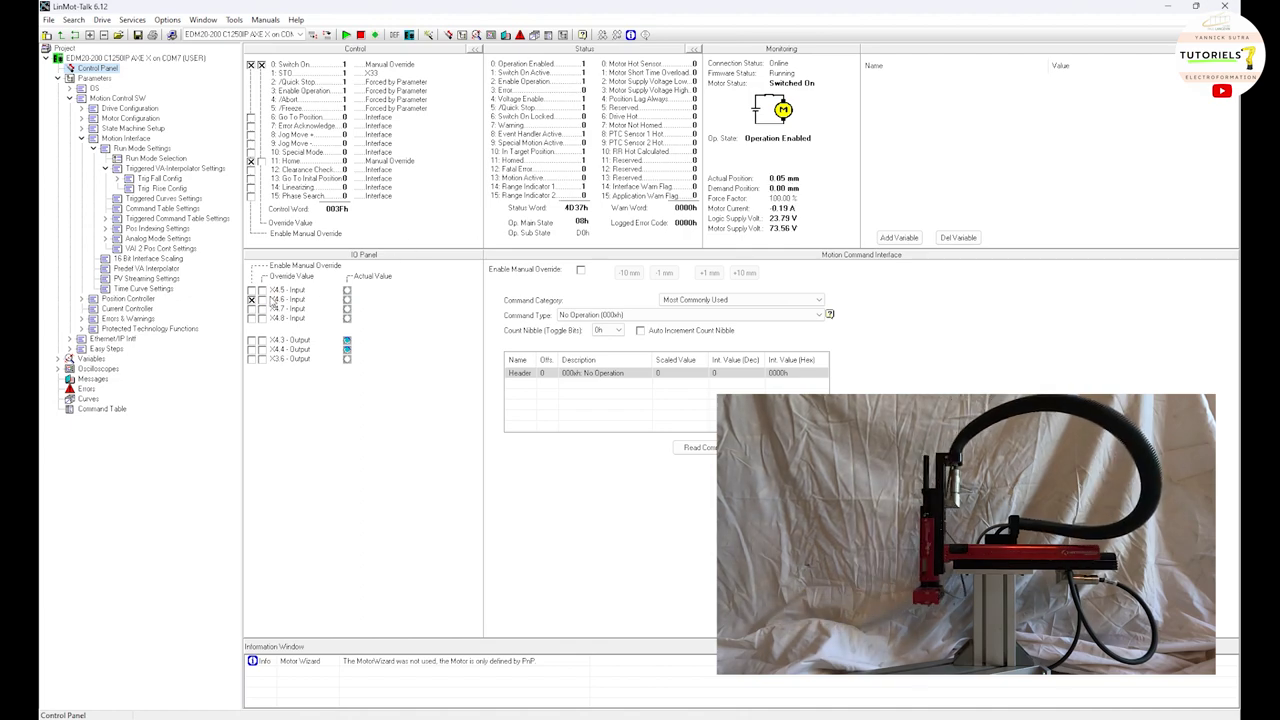
pyautogui.click(261, 299)
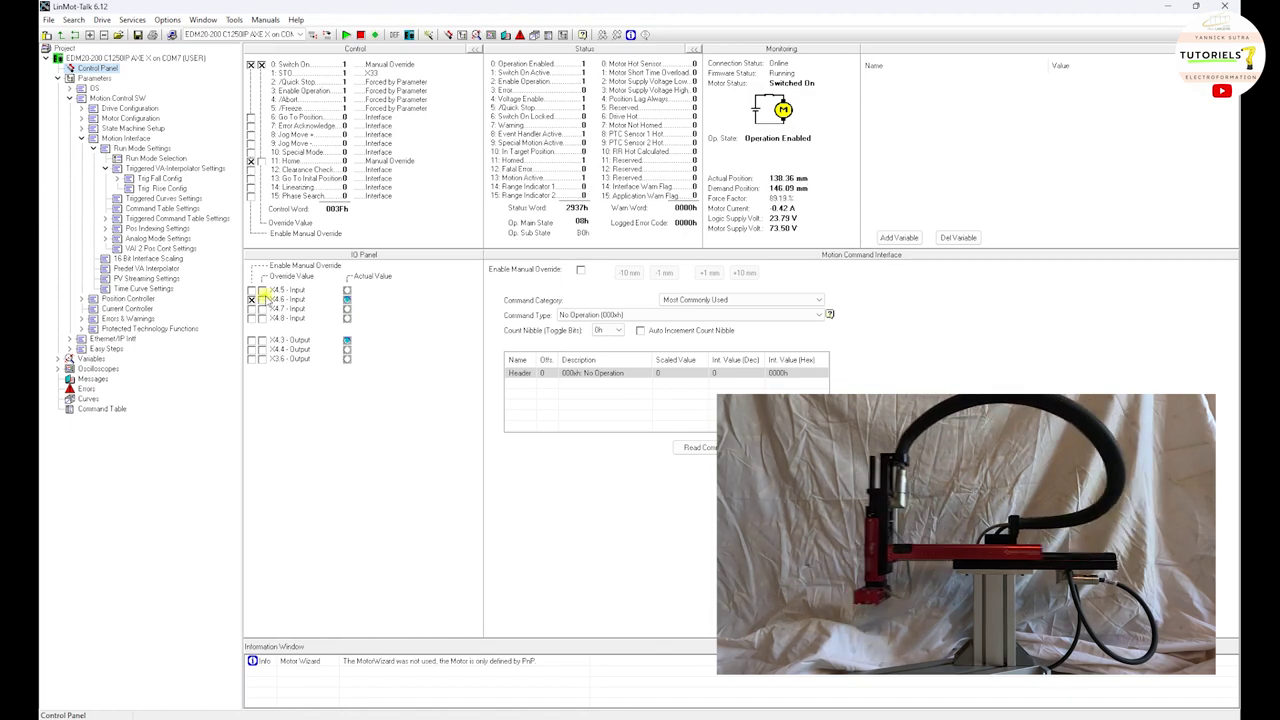
pyautogui.click(262, 299)
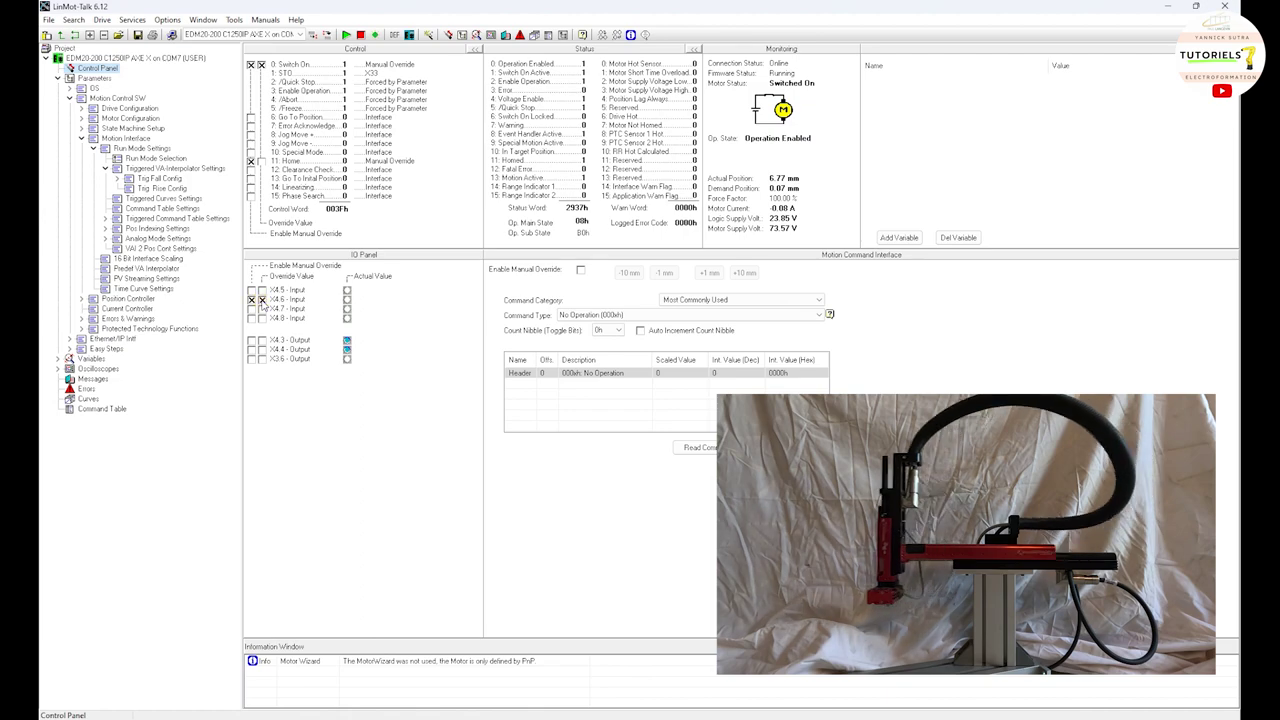
pyautogui.click(262, 299)
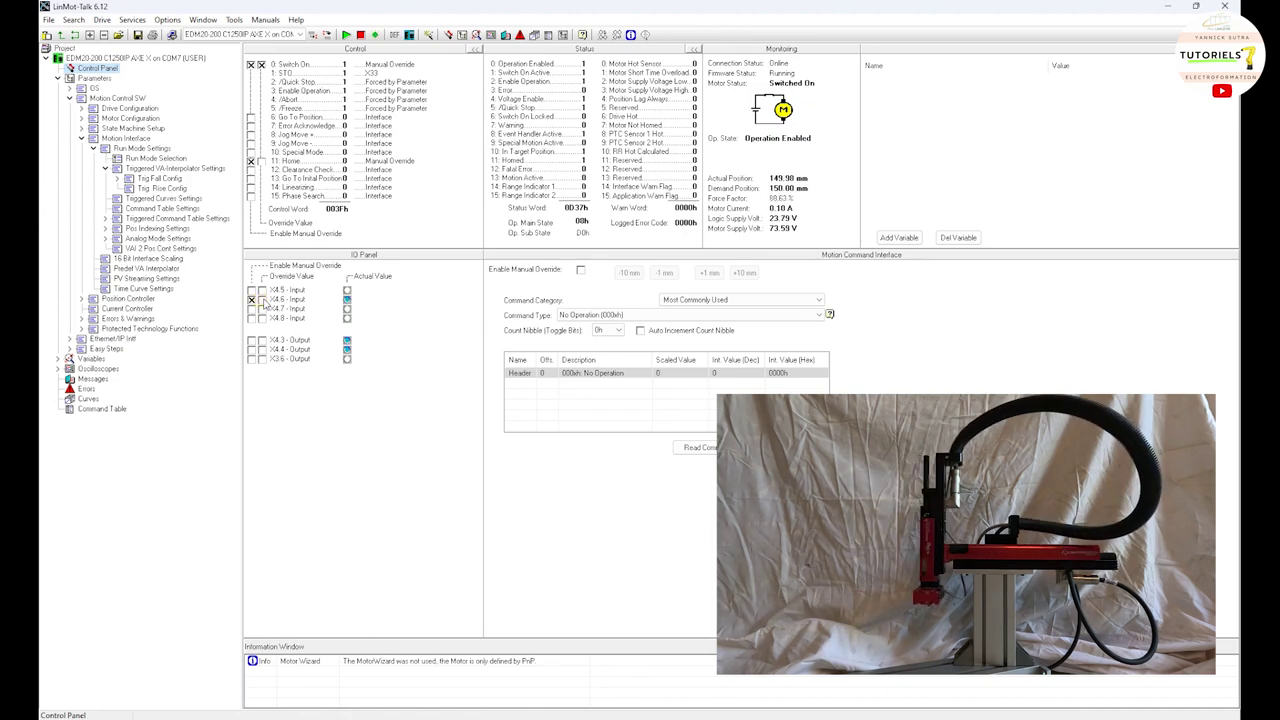
pyautogui.click(262, 299)
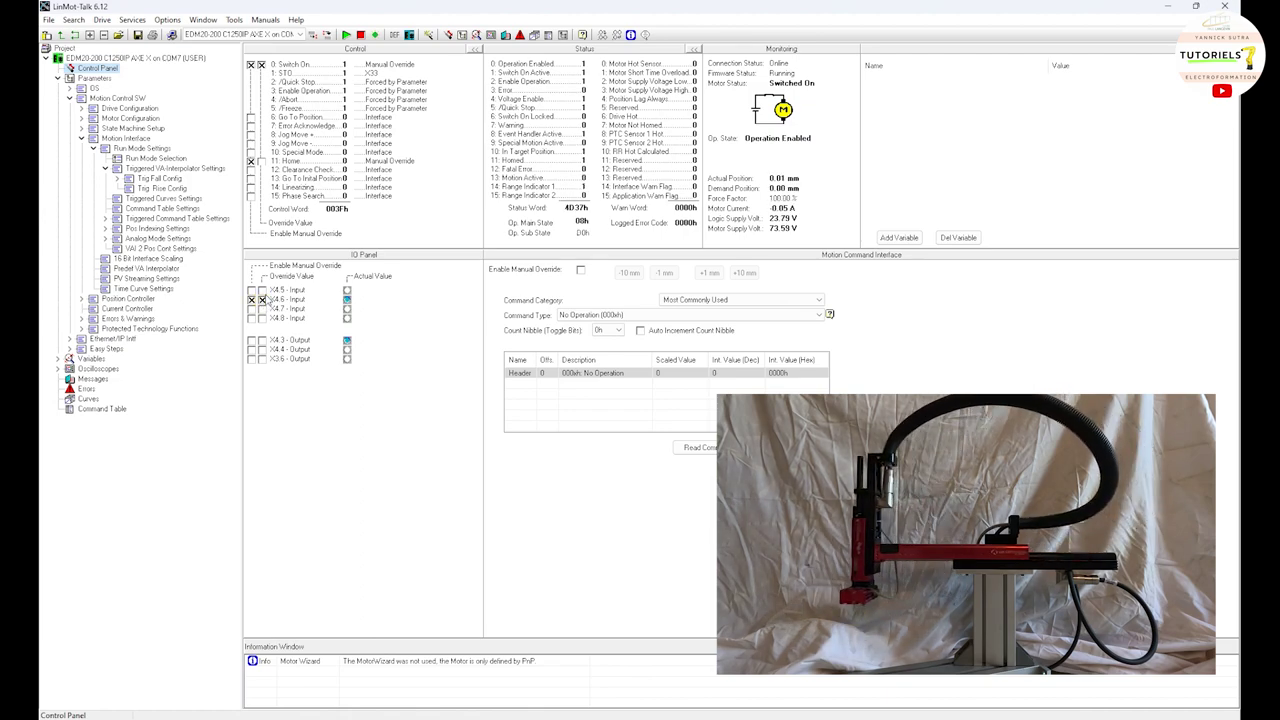
pyautogui.click(262, 299)
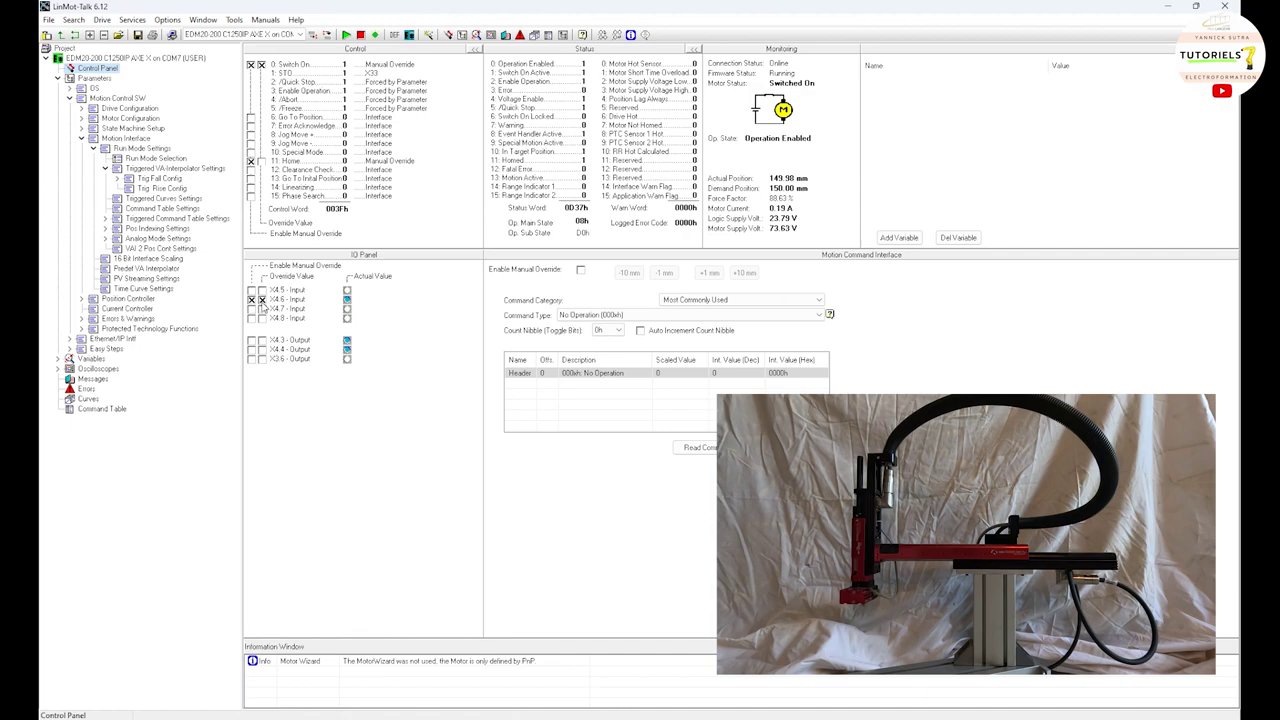
pyautogui.click(262, 299)
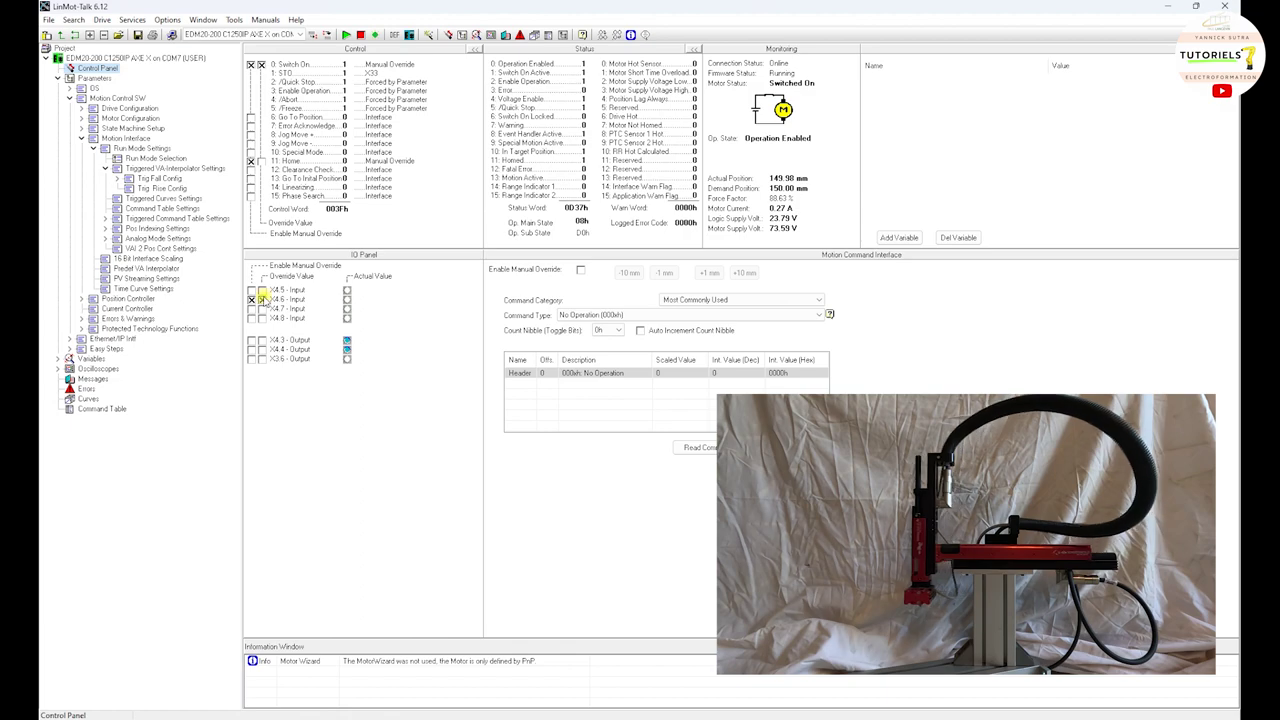
pyautogui.click(262, 300)
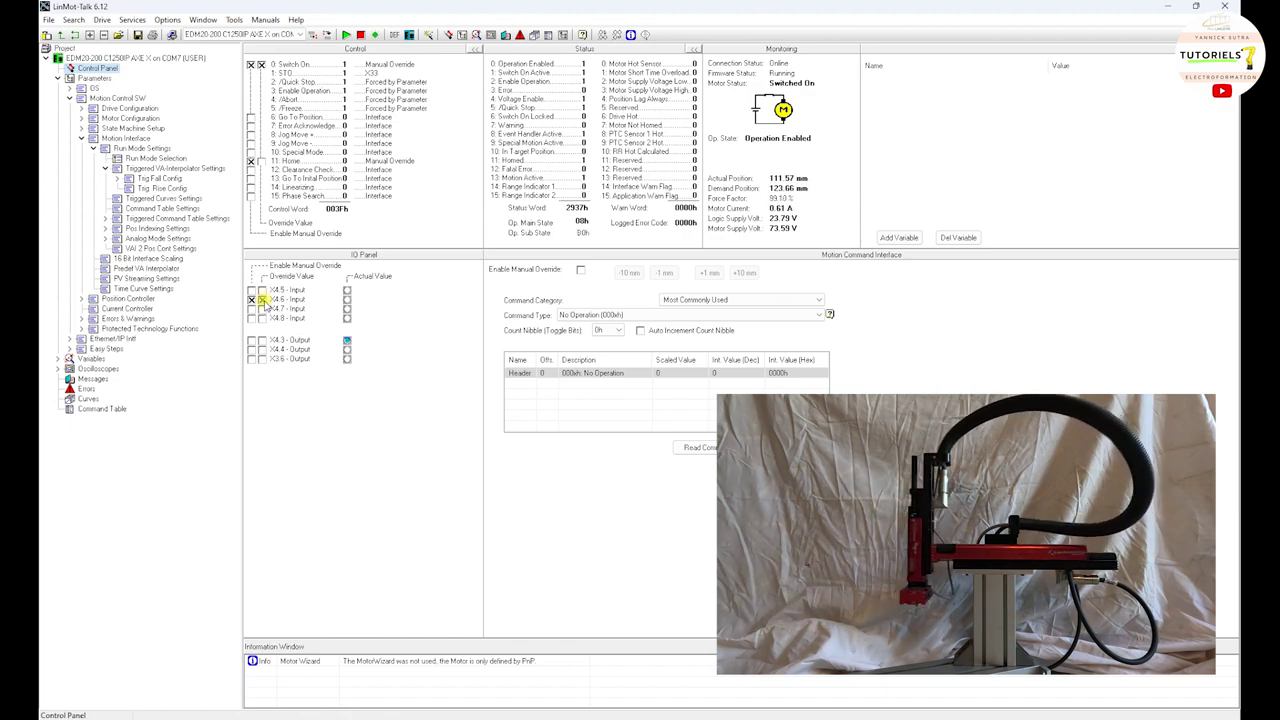